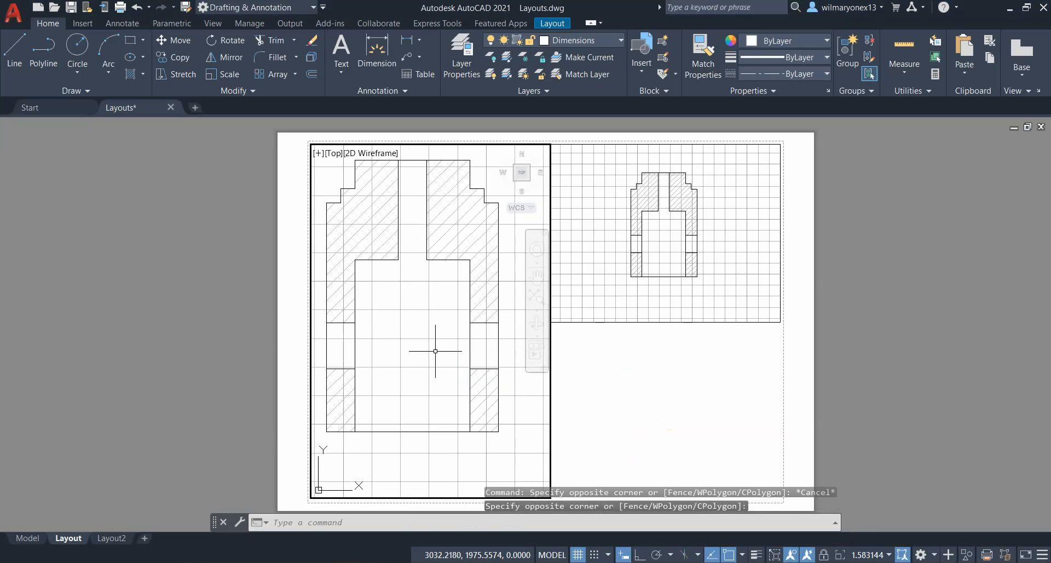
Try the 1:5, 1:4 and 1:2 scales on the active layout viewport, and enlarge the part inside it.
left_click(888, 555)
left_click(781, 267)
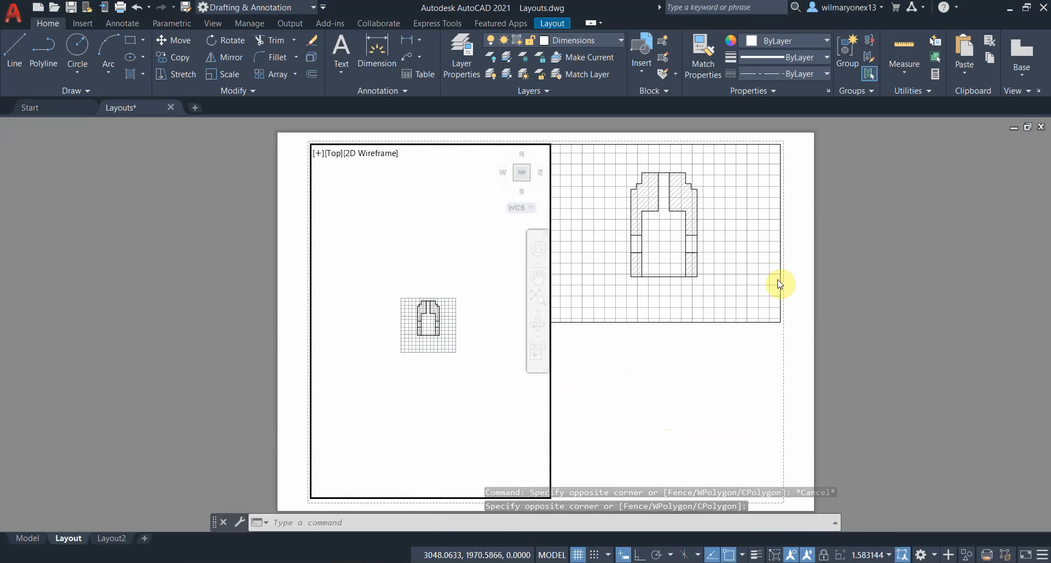
left_click(879, 555)
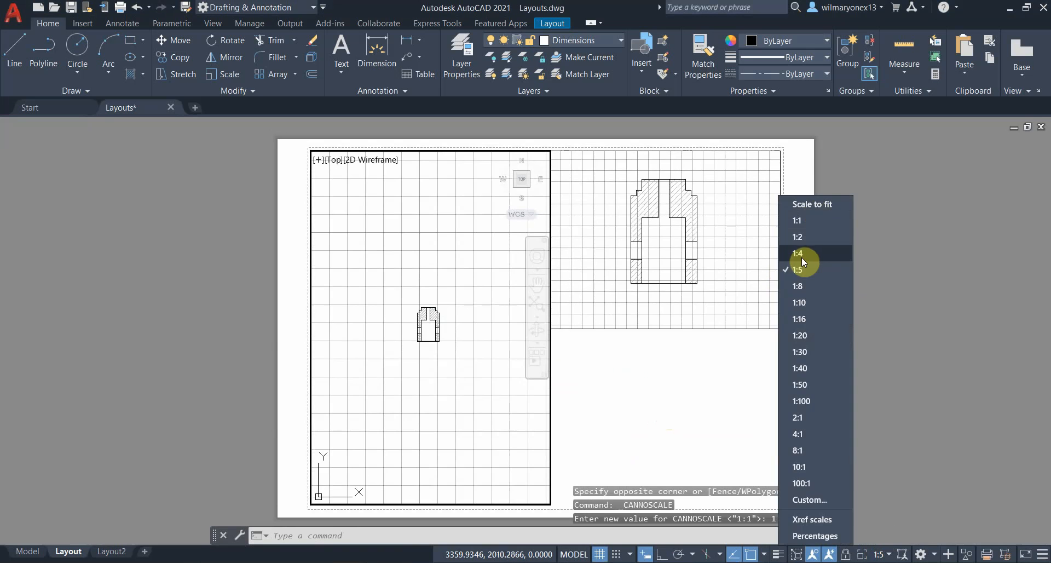
left_click(802, 257)
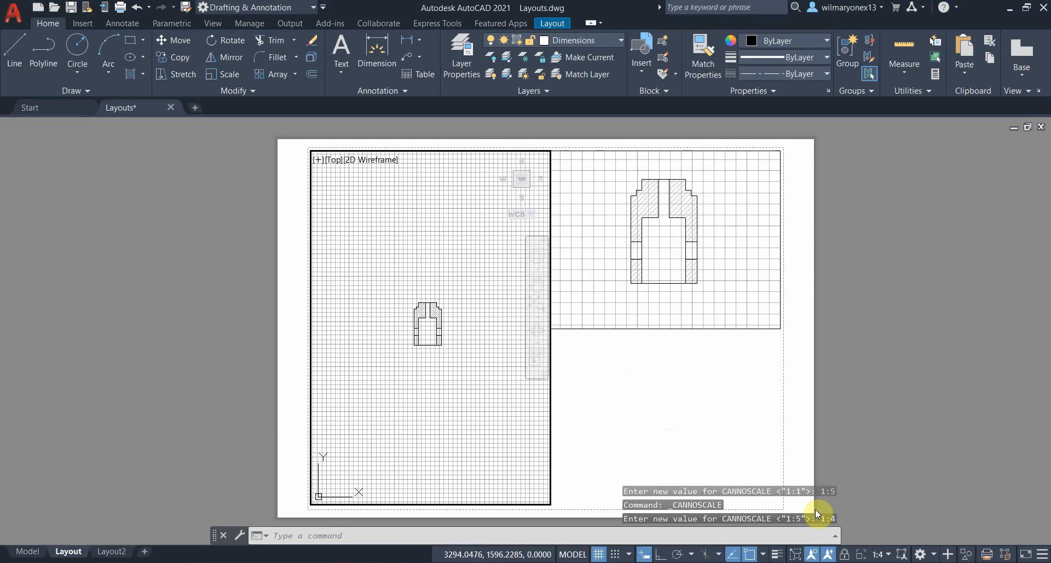
left_click(880, 554)
left_click(798, 234)
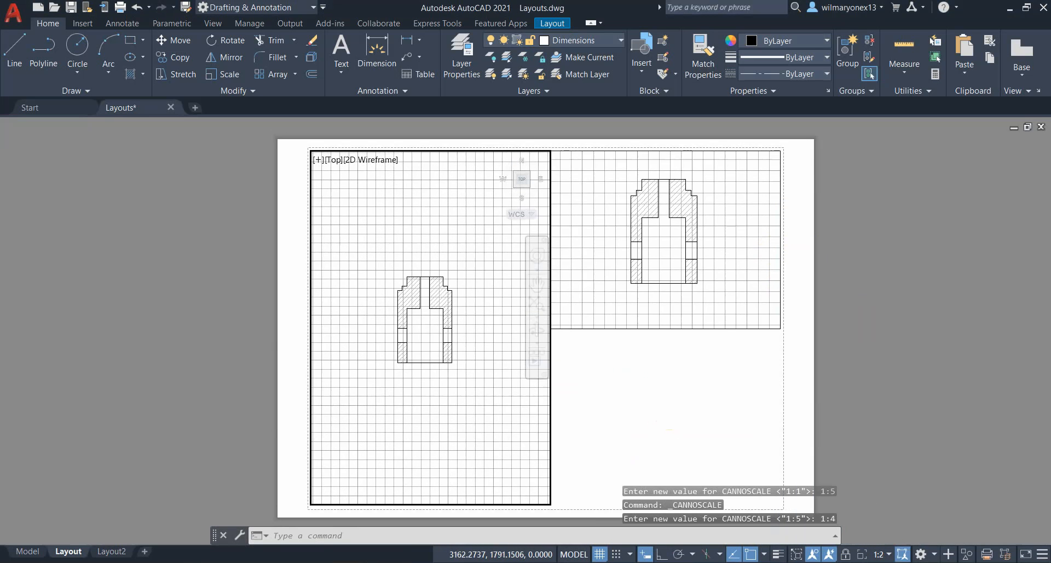
scroll(420, 322, "up", 2)
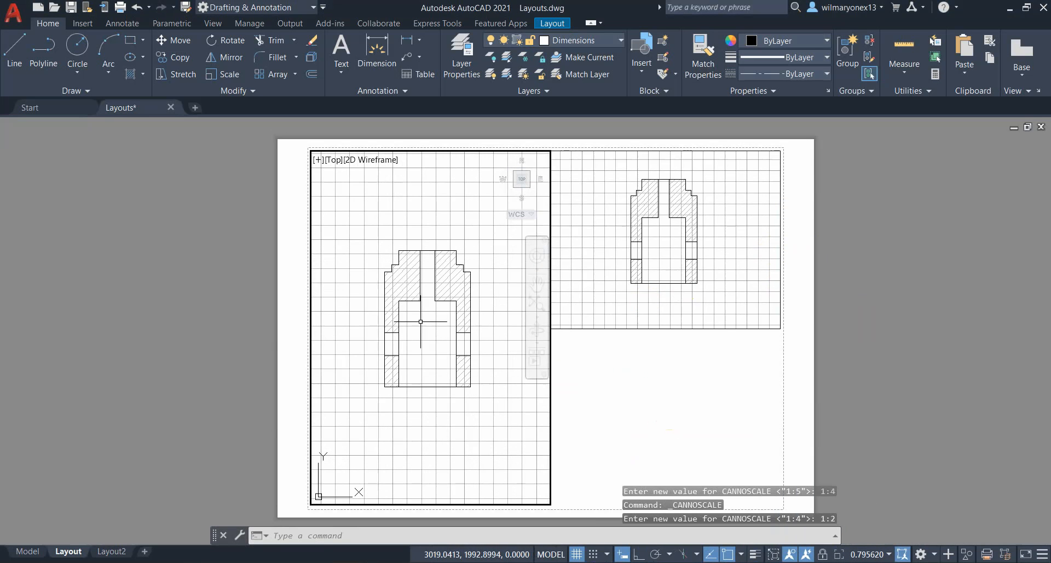
scroll(421, 322, "up", 2)
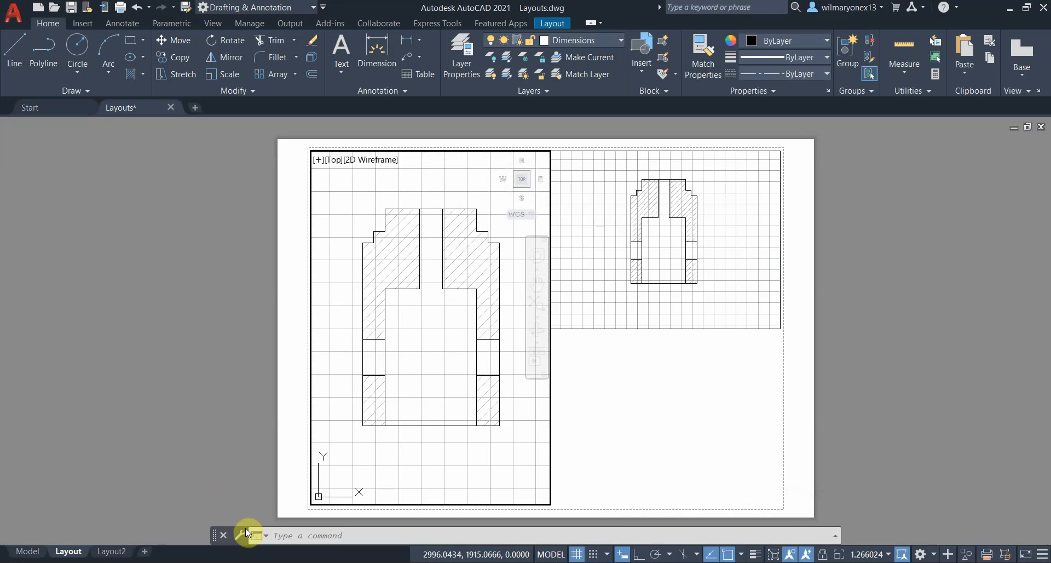
In model space, create an annotative dimension style named Dim_Anno based on ISO-25 for all dimensions.
left_click(27, 552)
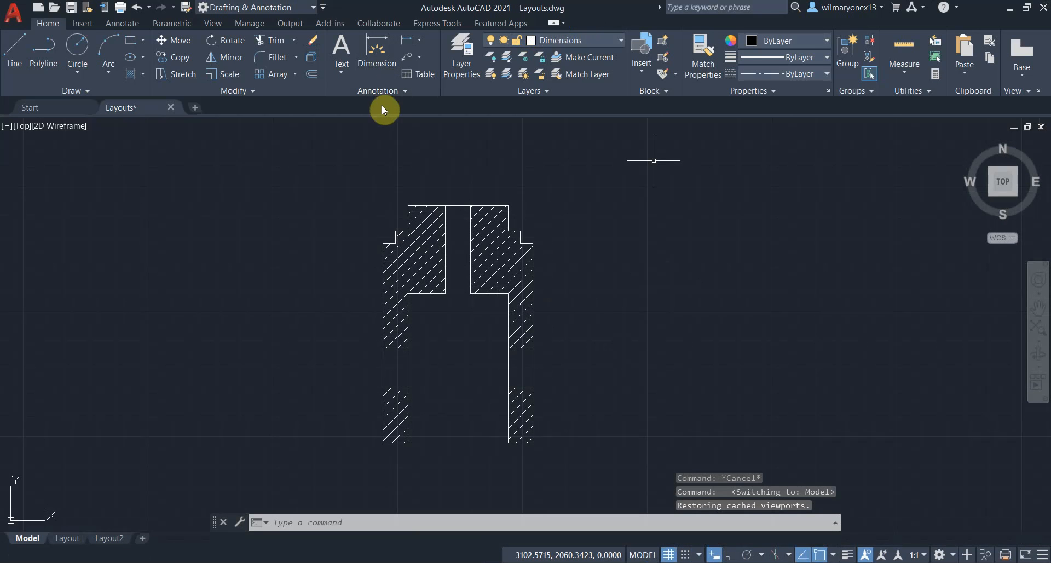
type("D")
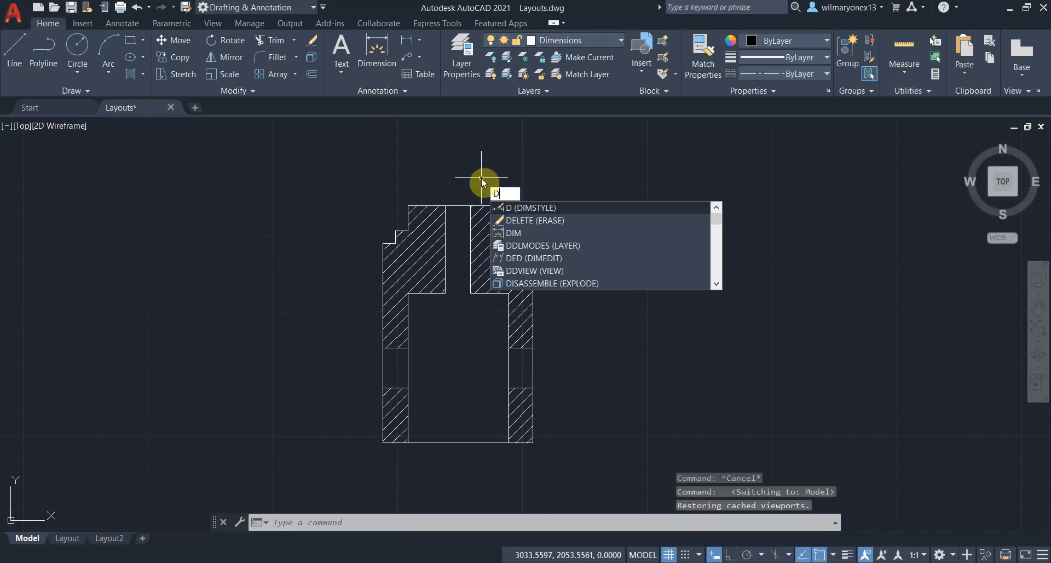
key("Return")
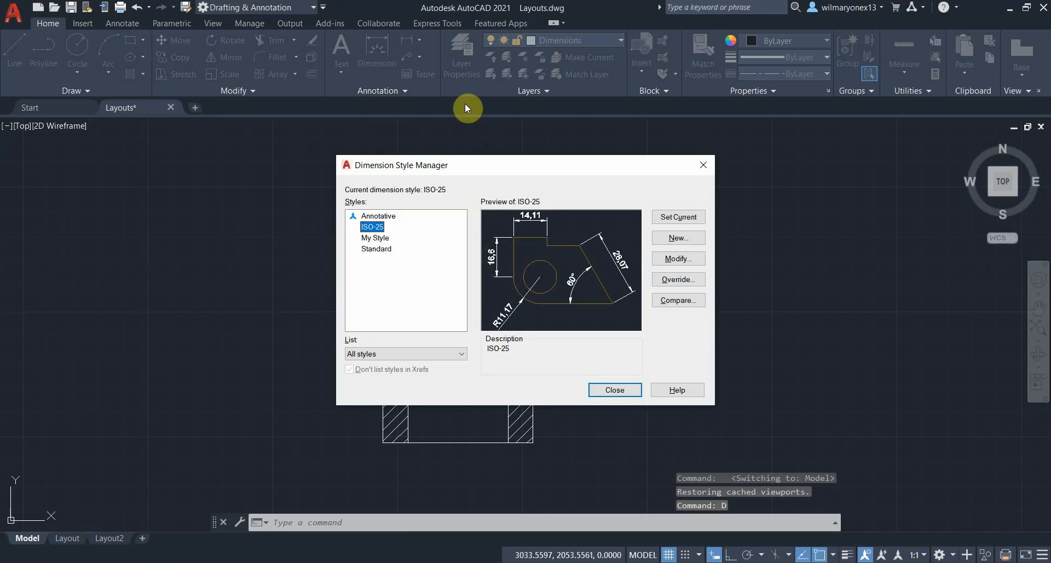
left_click_drag(530, 165, 549, 186)
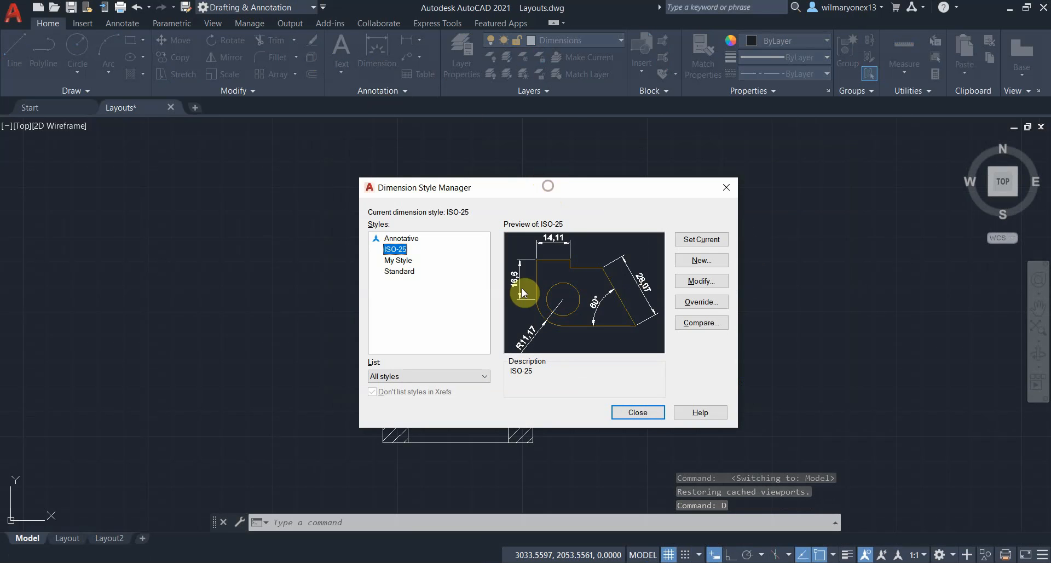
left_click(700, 260)
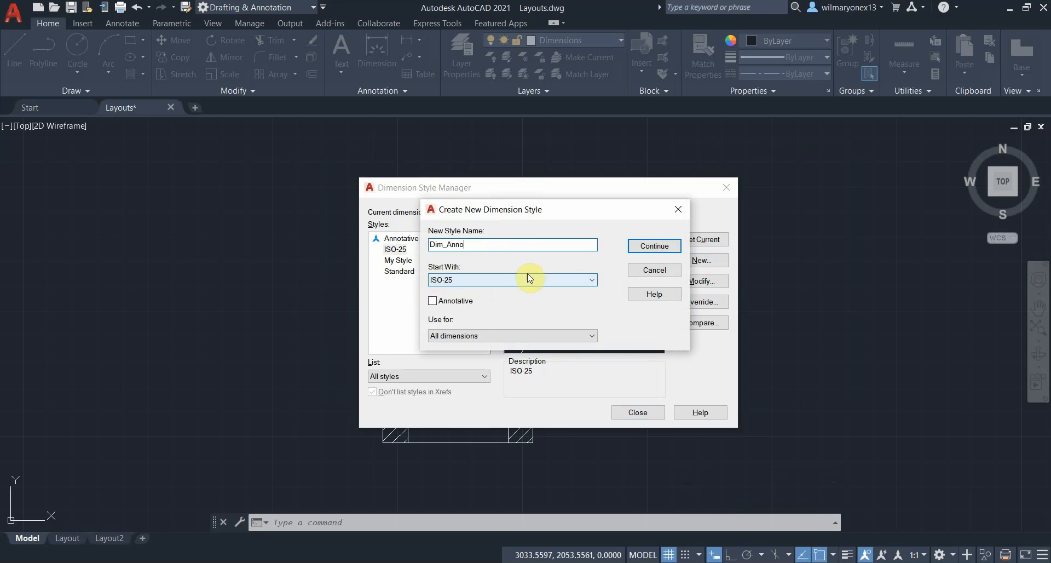
left_click(502, 281)
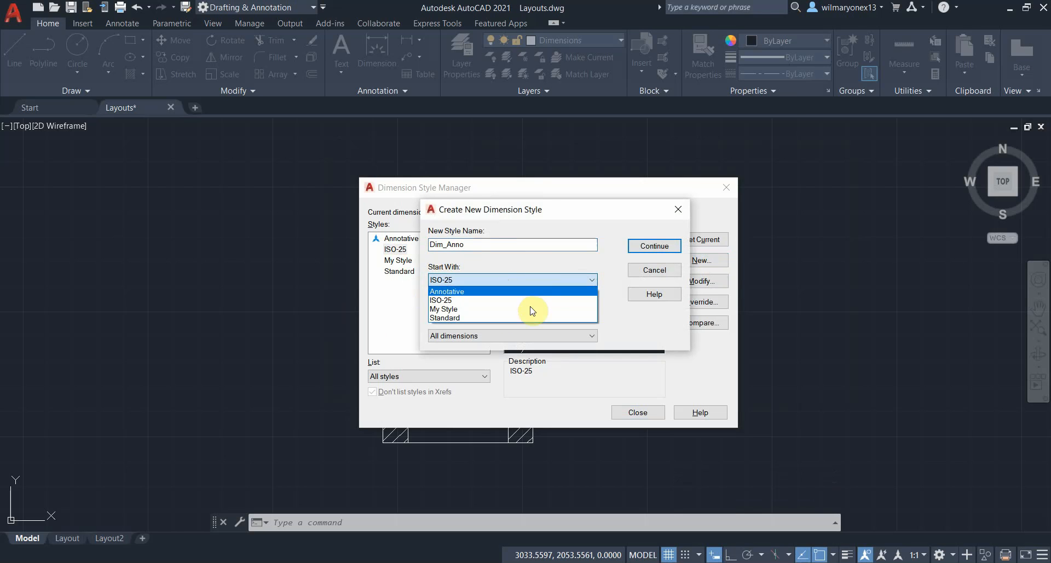
left_click(524, 267)
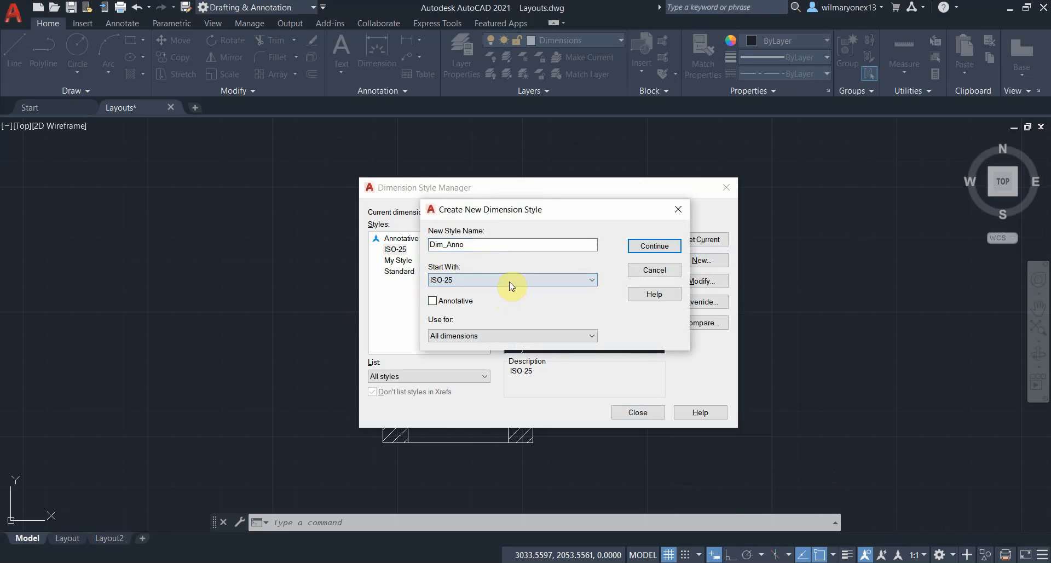
left_click(432, 302)
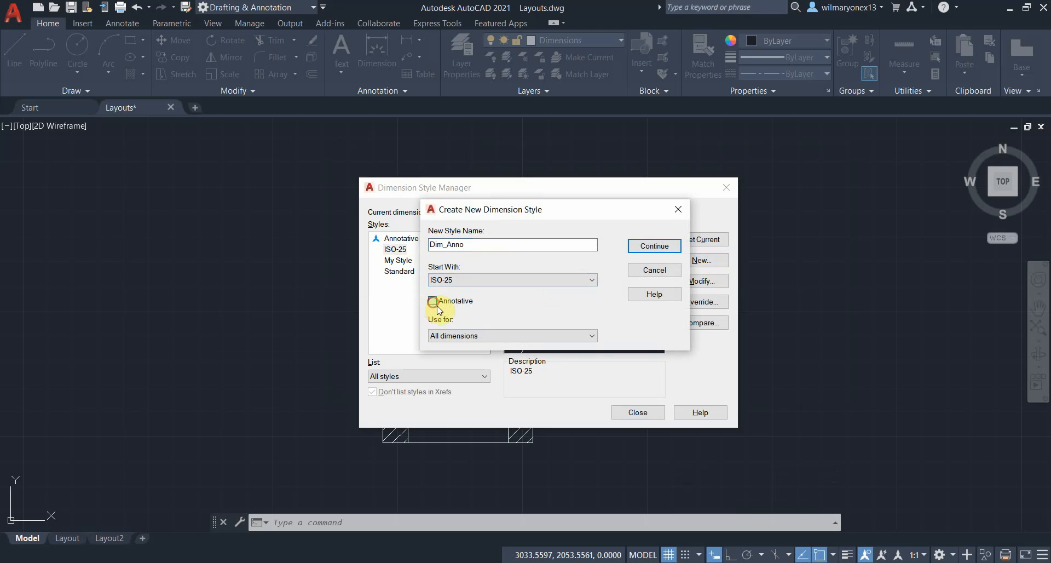
left_click(671, 246)
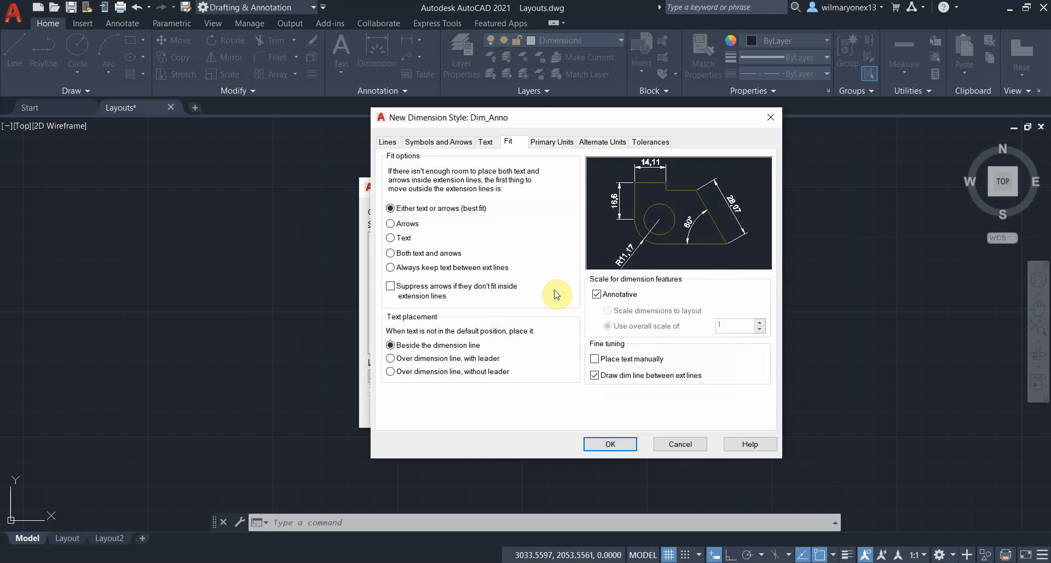
Set the decimal separator of Dim_Anno's primary units to Period.
left_click(562, 144)
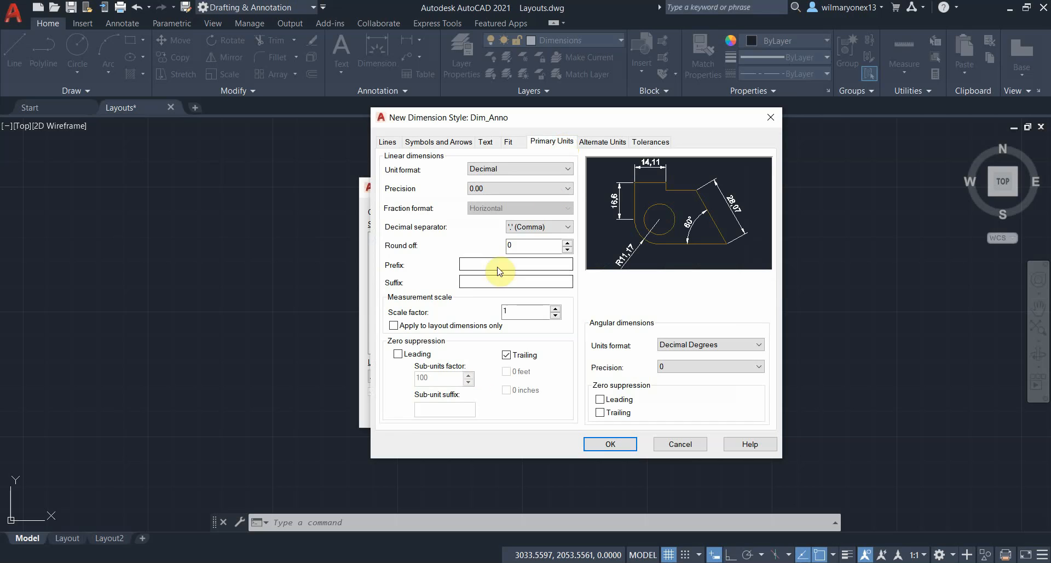
left_click(534, 226)
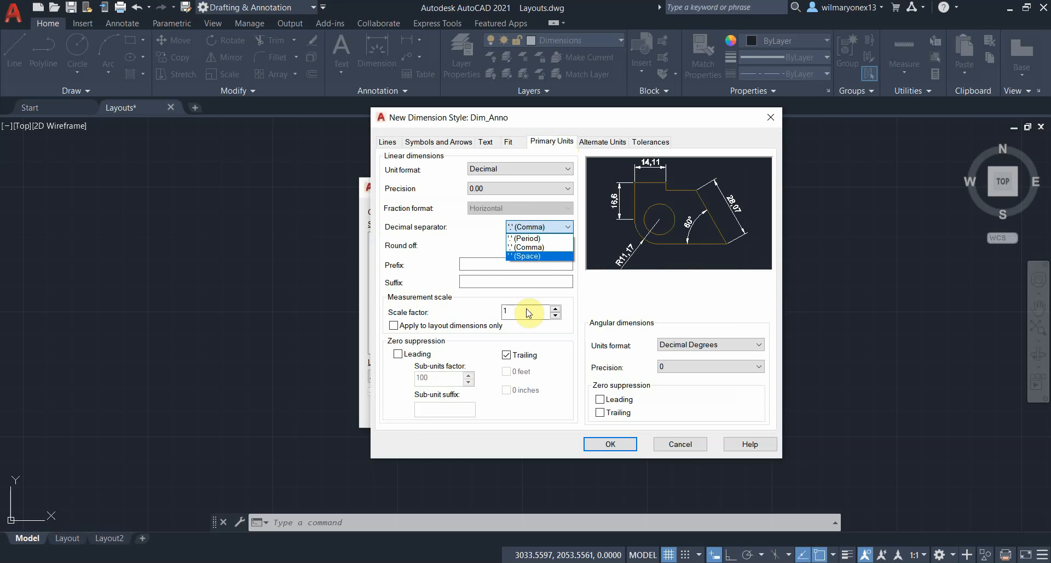
left_click(549, 249)
left_click(539, 226)
left_click(526, 239)
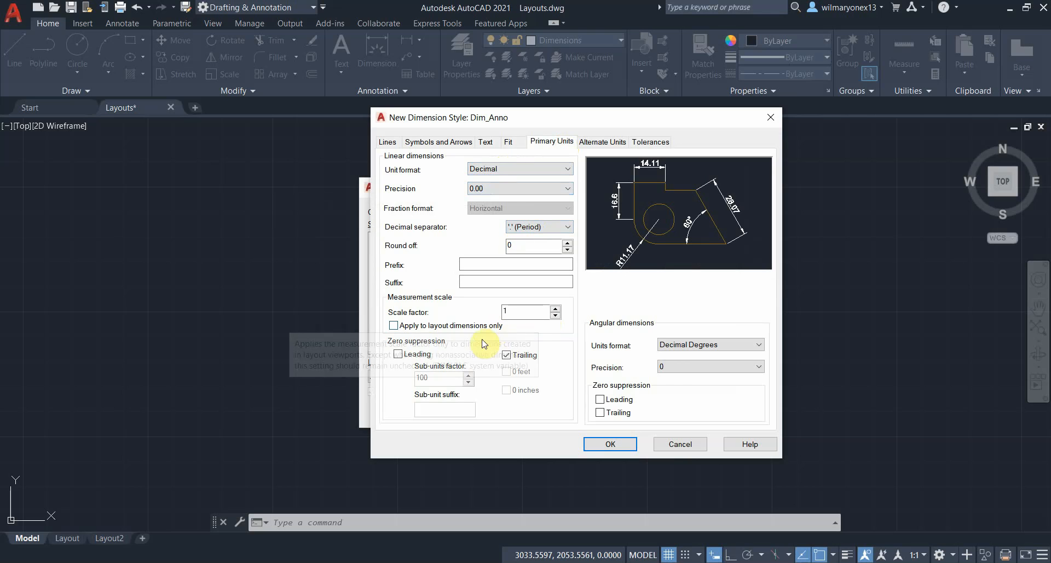
Review Dim_Anno's fit, text, line, symbol and arrow, and alternate unit settings.
left_click(514, 145)
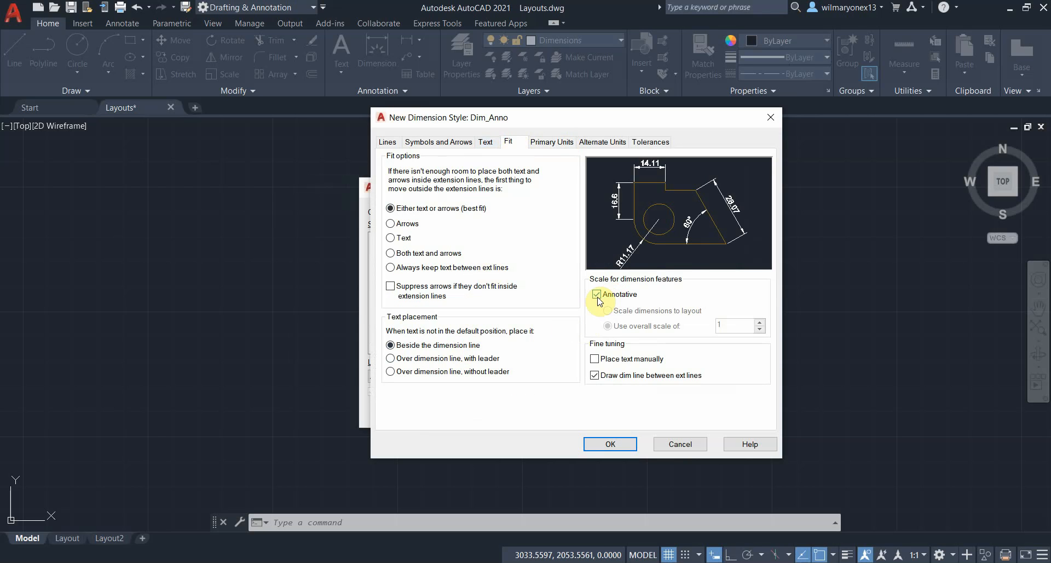
left_click(458, 143)
left_click(486, 142)
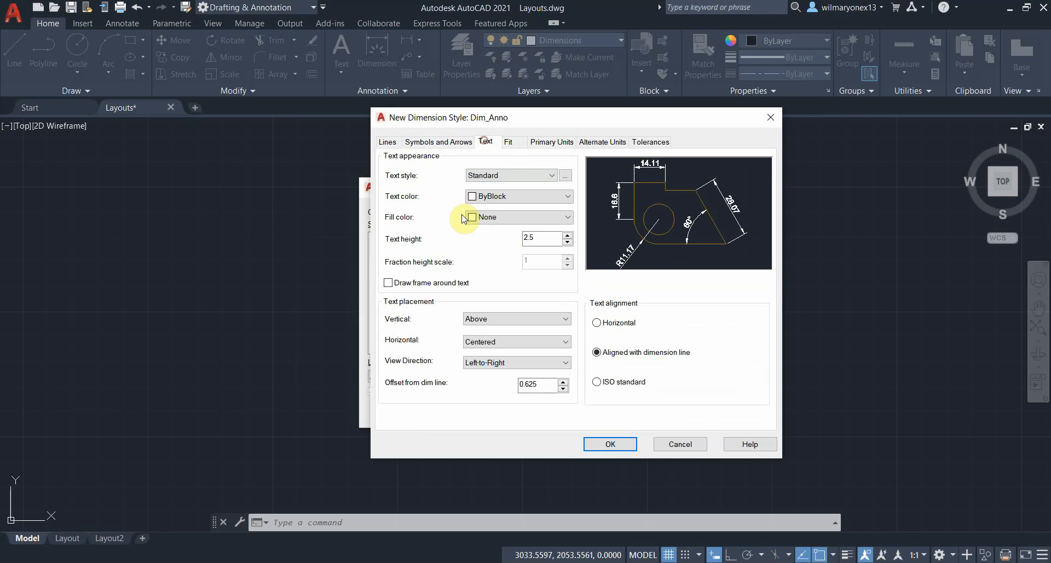
left_click(508, 175)
left_click(493, 196)
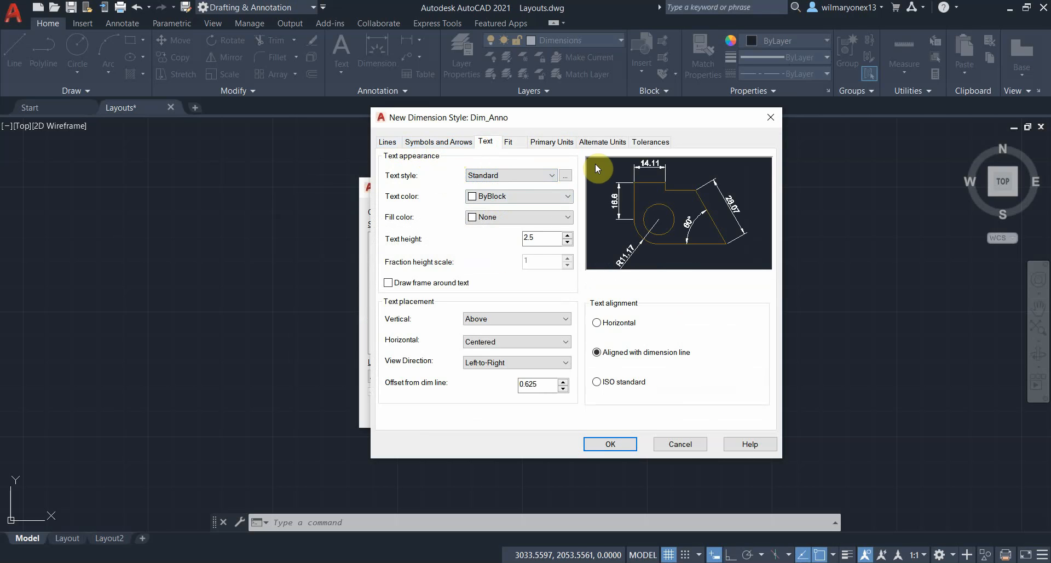
left_click(387, 143)
left_click(424, 143)
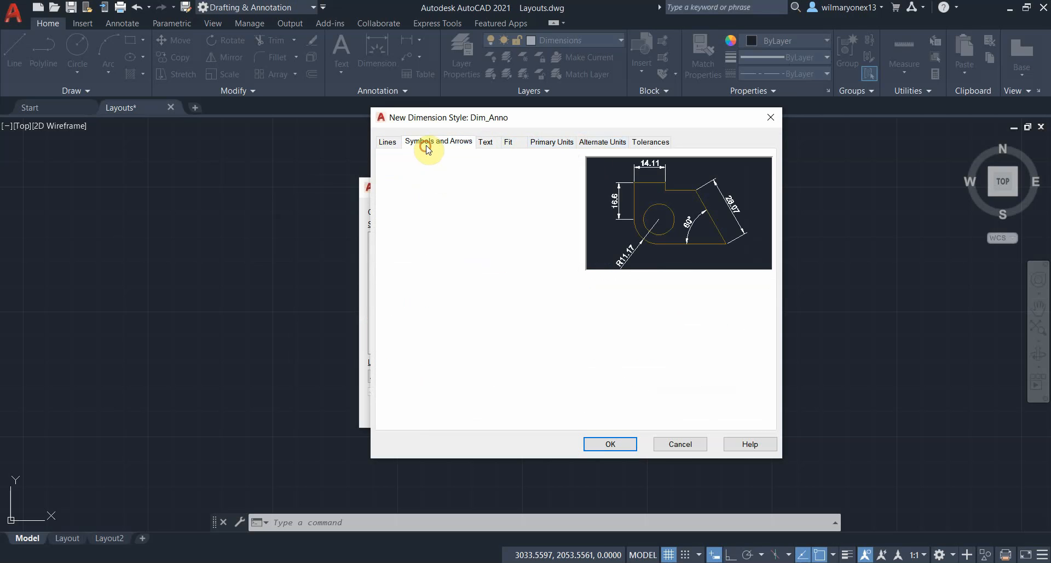
left_click(538, 141)
left_click(517, 143)
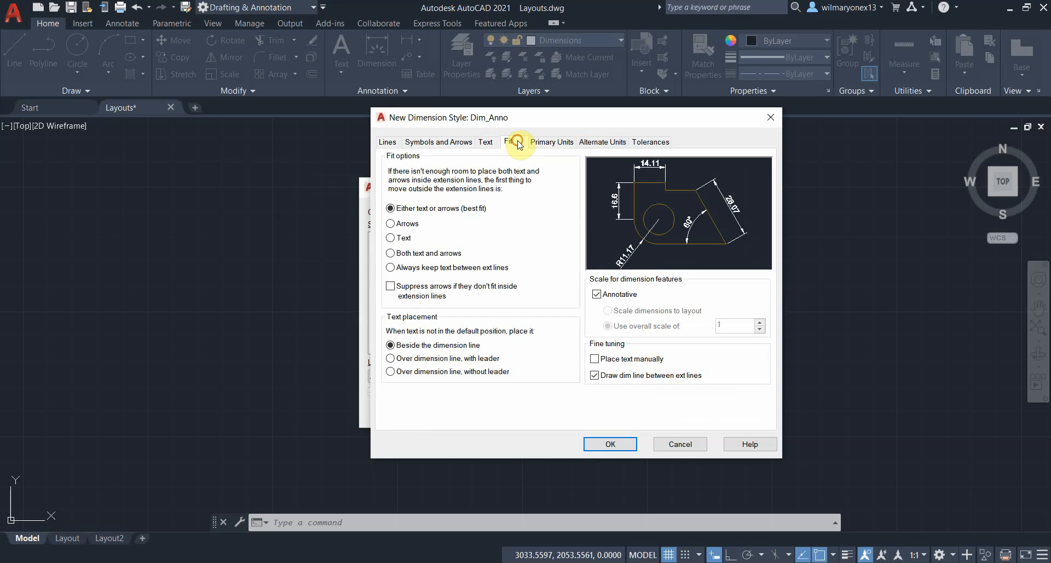
left_click(602, 142)
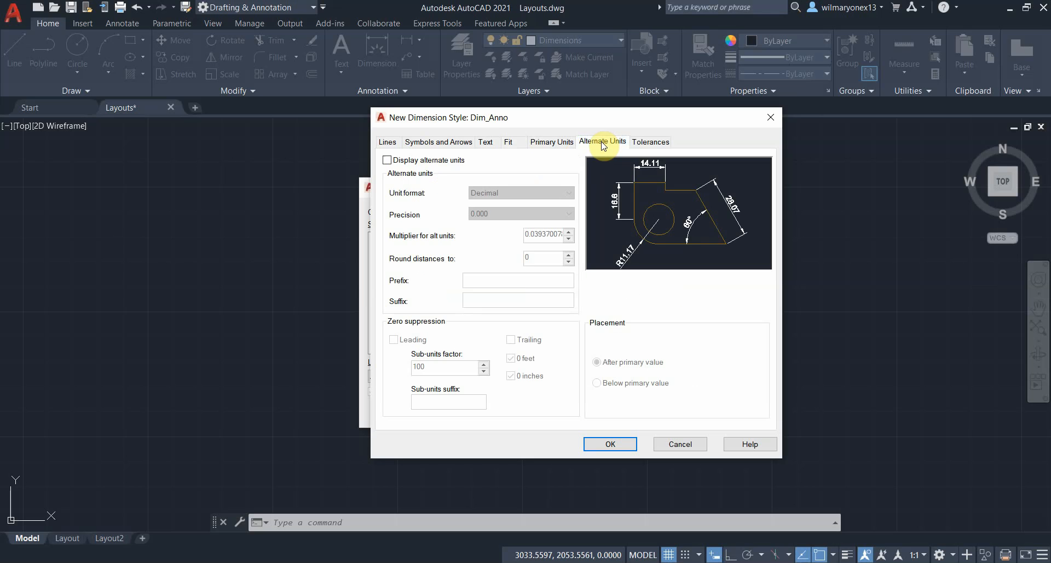
Save the Dim_Anno style, close the style manager and check which dimension style is current.
left_click(609, 446)
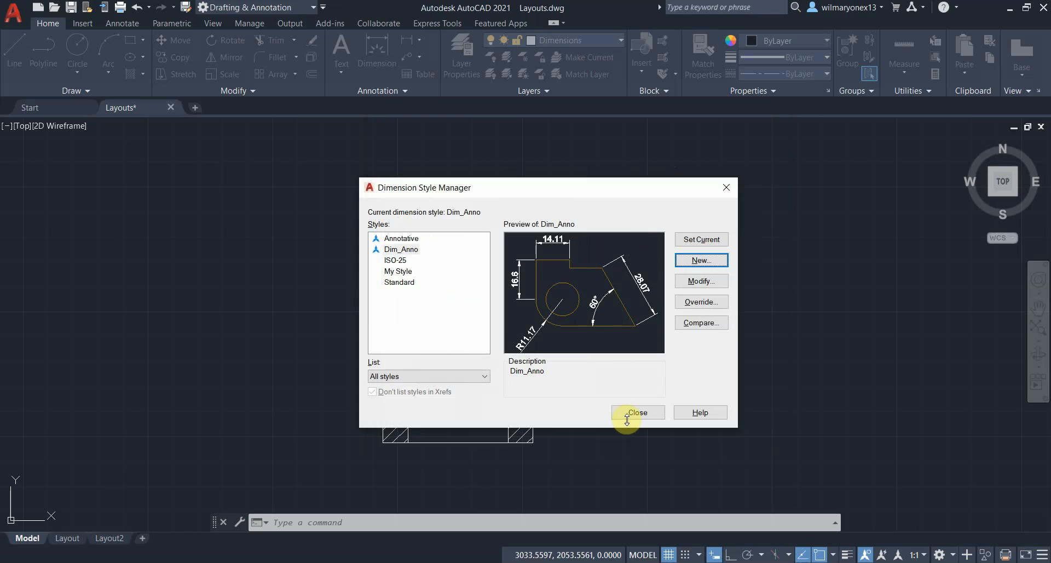
left_click(633, 419)
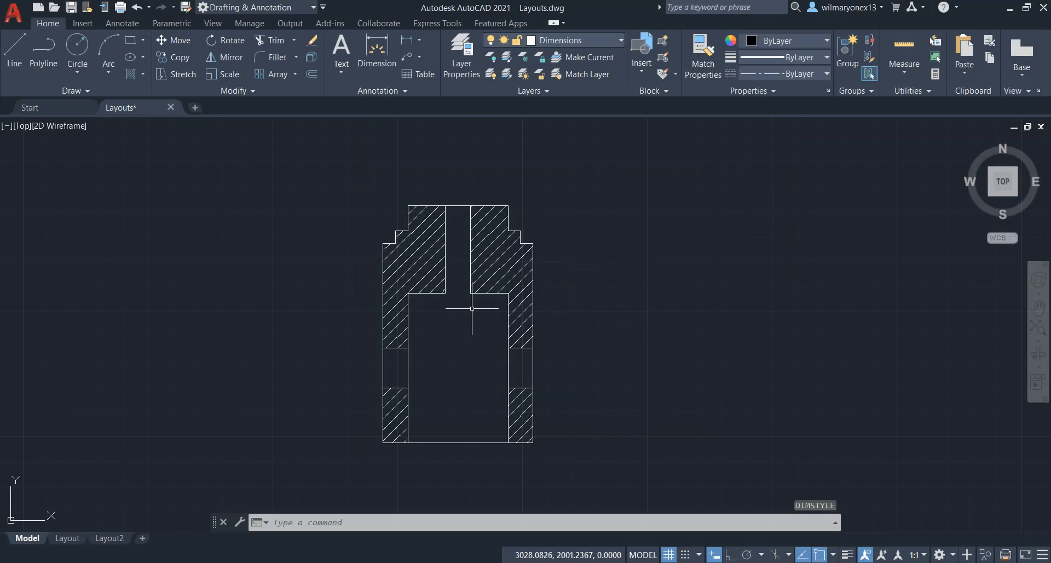
left_click(365, 88)
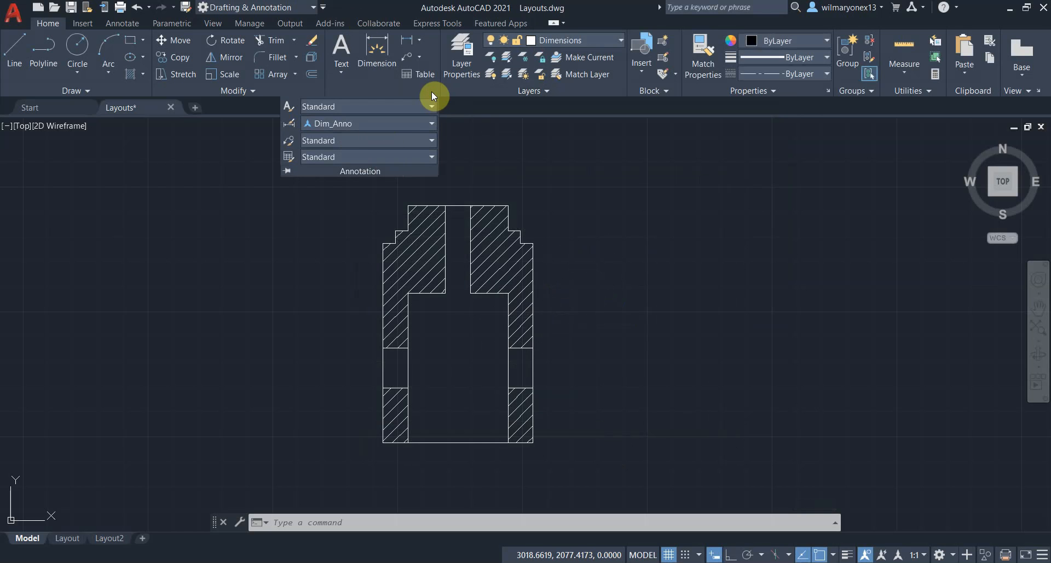
left_click(482, 119)
left_click(452, 168)
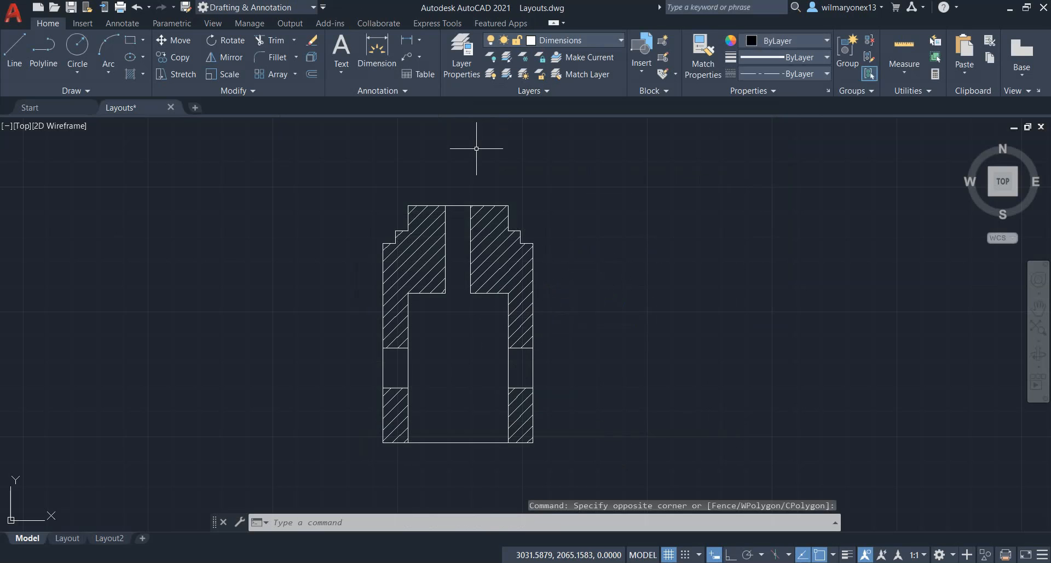
key("Escape")
left_click(407, 95)
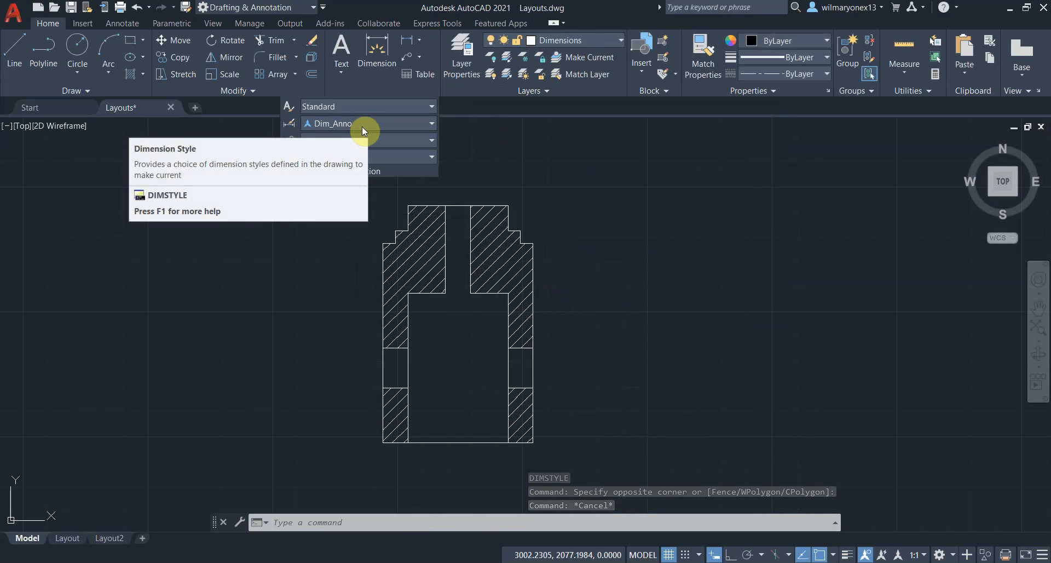
key("Escape")
key("Escape")
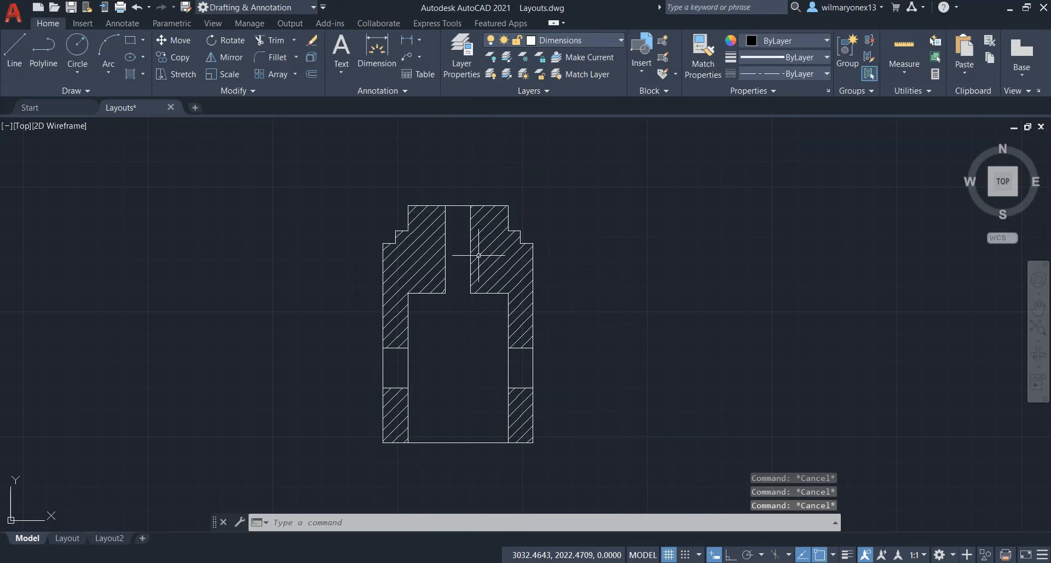
Draw a line along the part's right outer edge, from the upper shoulder corner to the bottom corner.
type("l")
key("Return")
left_click(533, 243)
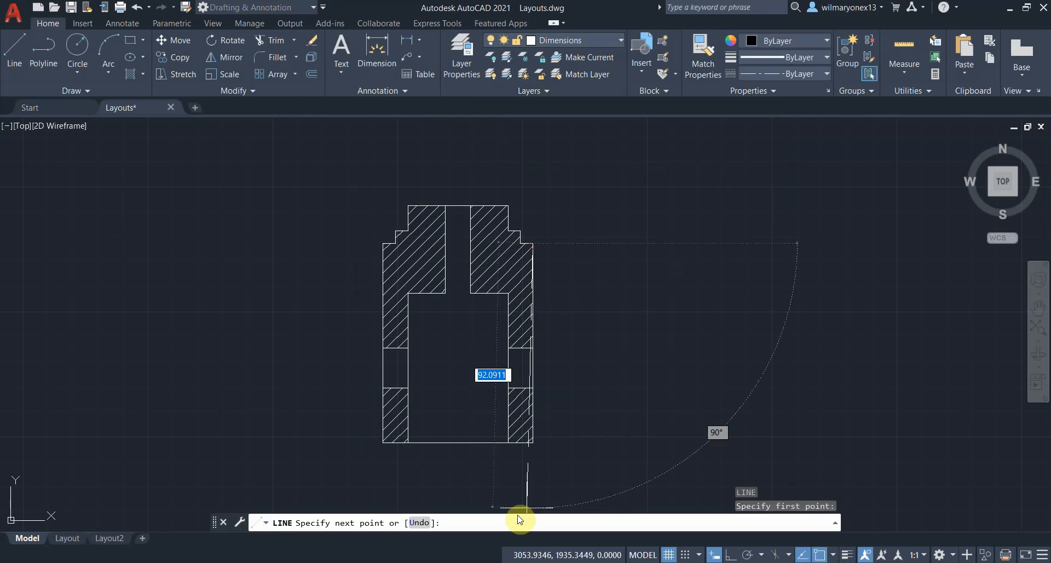
left_click(533, 443)
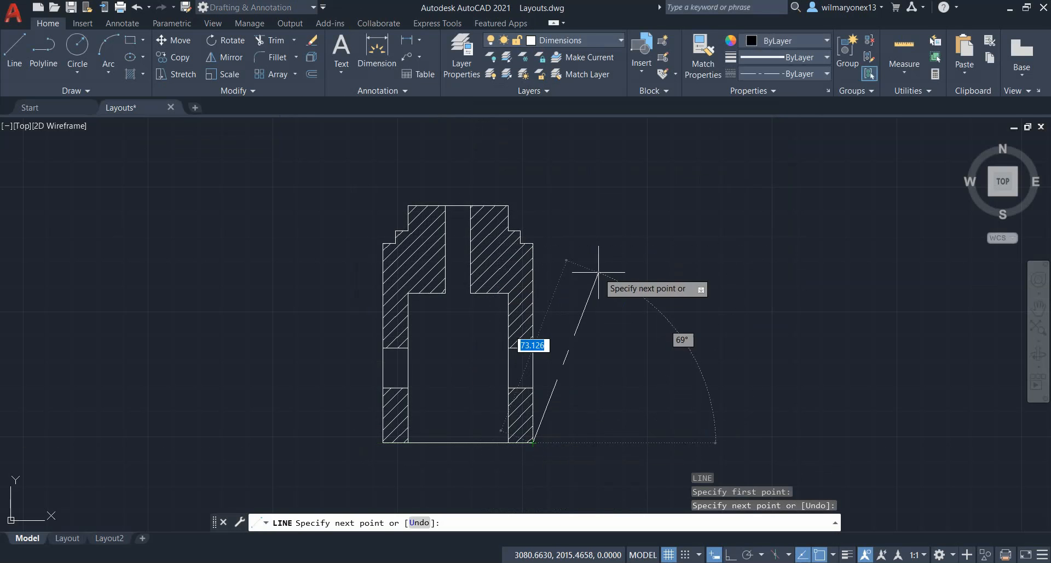
key("Escape")
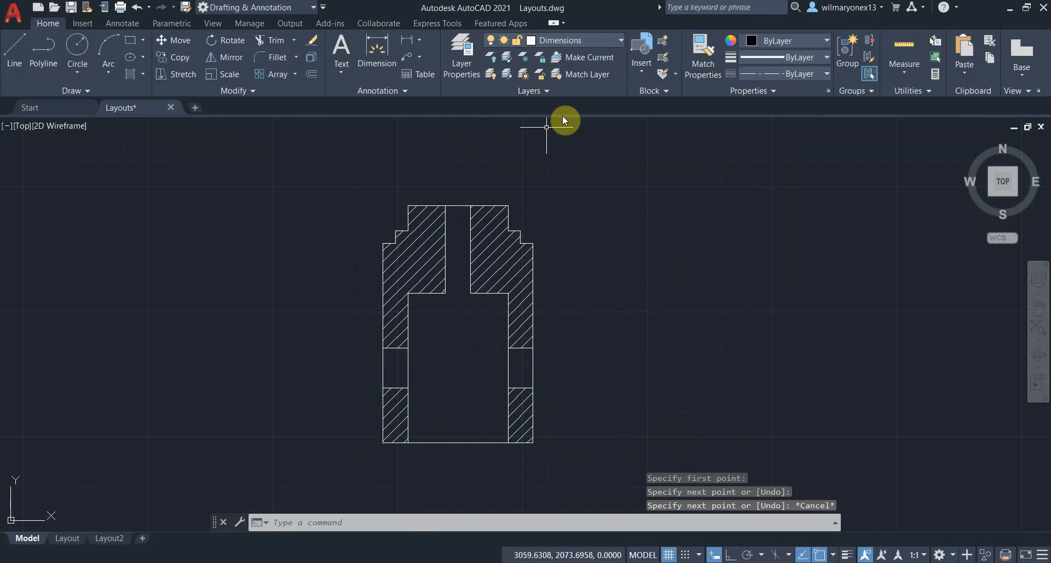
type("l")
key("Return")
key("Escape")
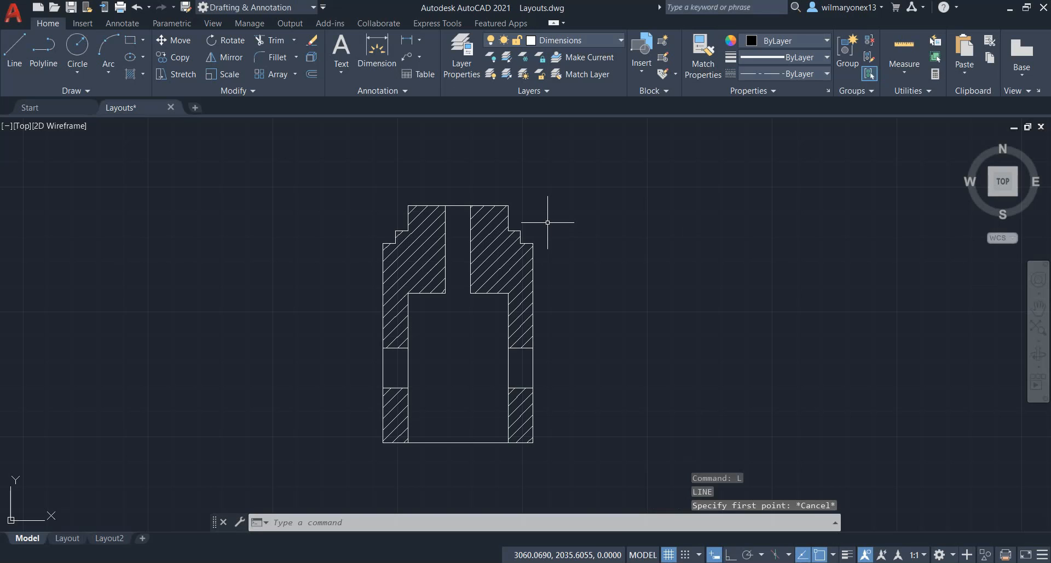
Dimension the height of the part's right outer edge, from the shoulder corner to the bottom corner, placing the dimension outside the part.
left_click(374, 82)
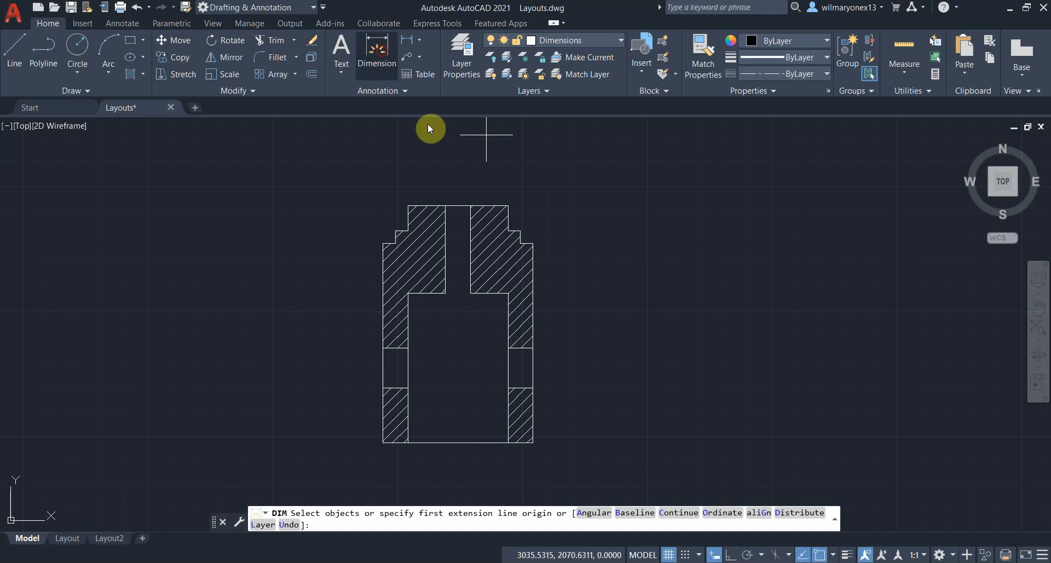
left_click(533, 244)
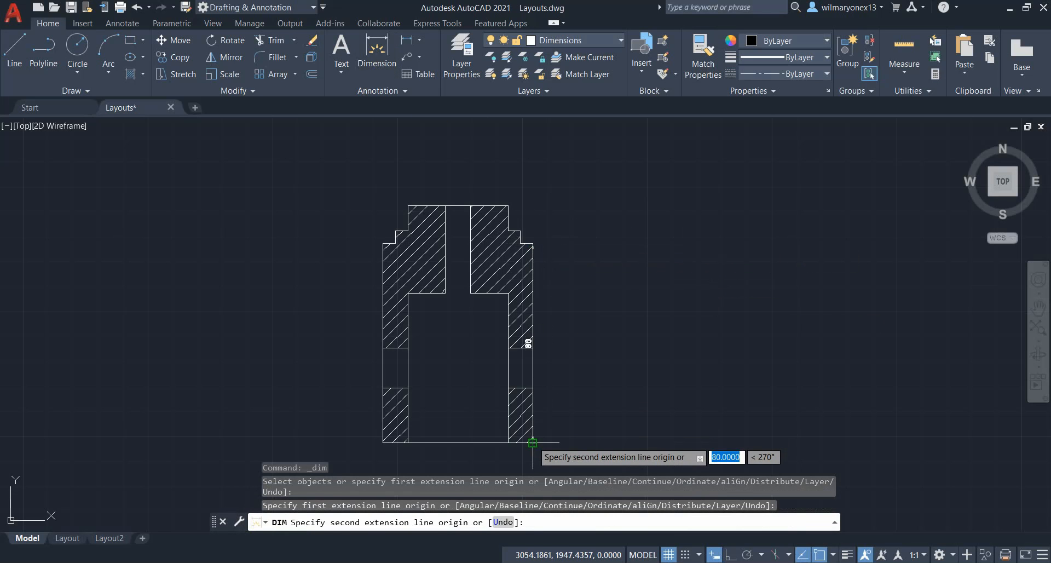
left_click(533, 443)
left_click(556, 343)
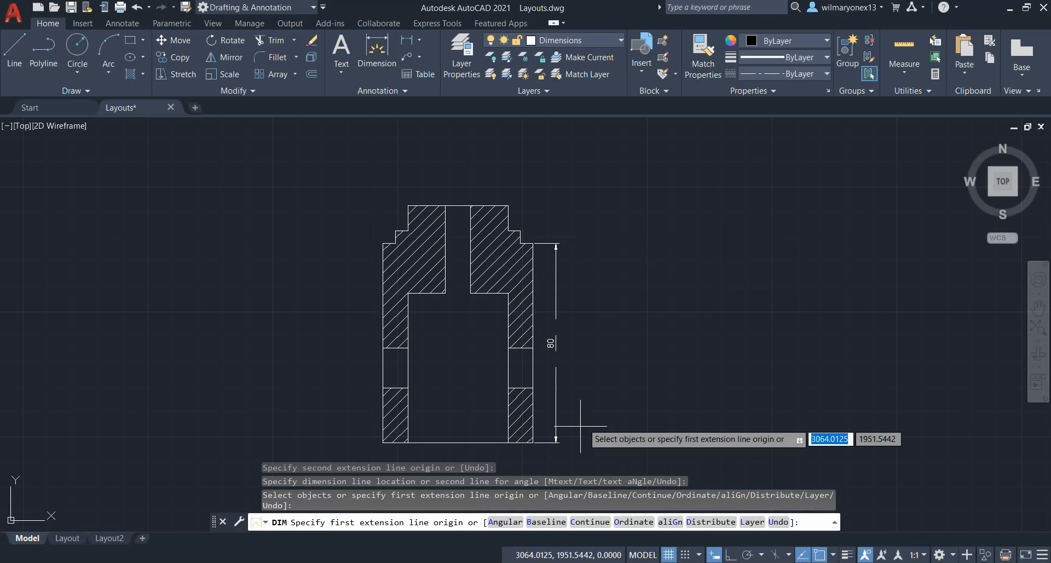
Dimension the width of the part's top edge between its two upper corners, placing the dimension above it.
left_click(409, 206)
left_click(509, 206)
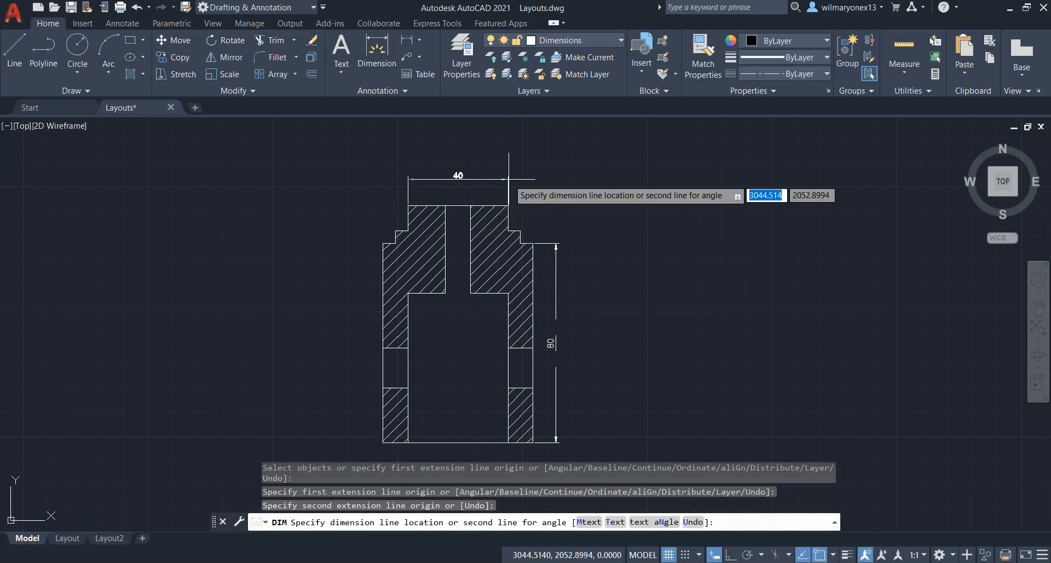
left_click(501, 189)
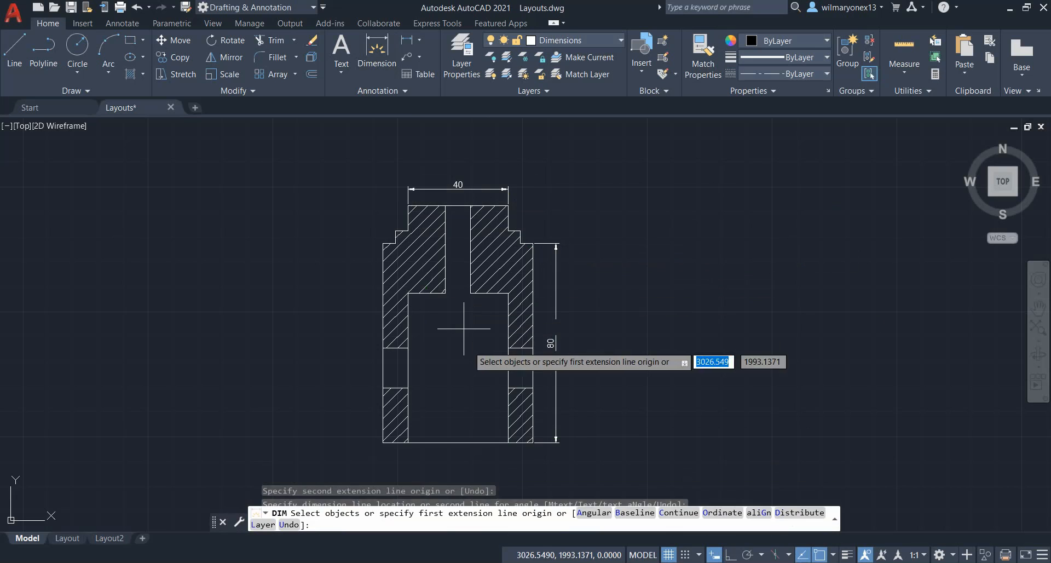
Dimension the overall width of the part's bottom edge, placing the dimension below it.
middle_click_drag(464, 328, 482, 216)
left_click(402, 330)
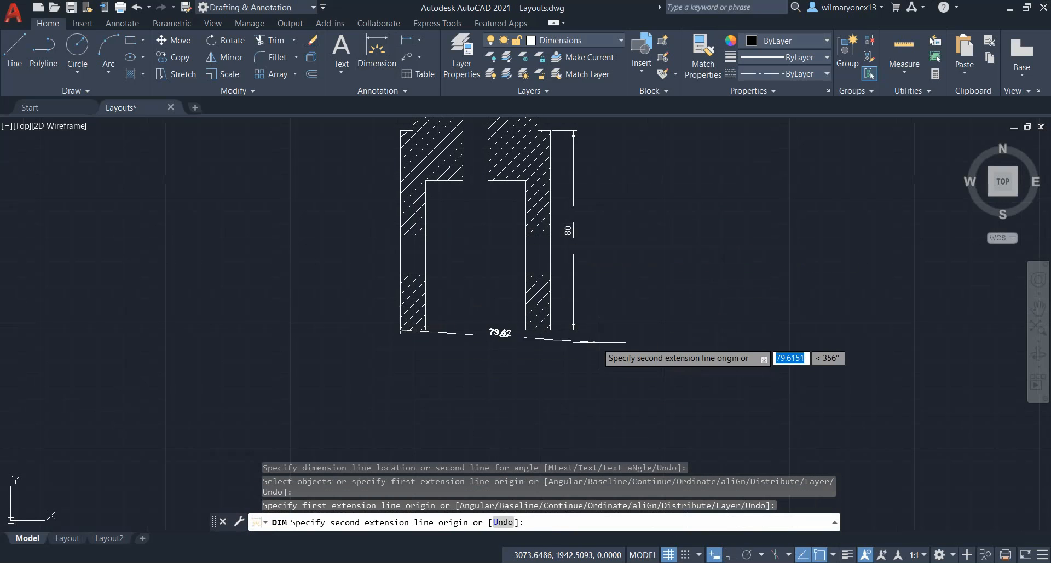
left_click(549, 330)
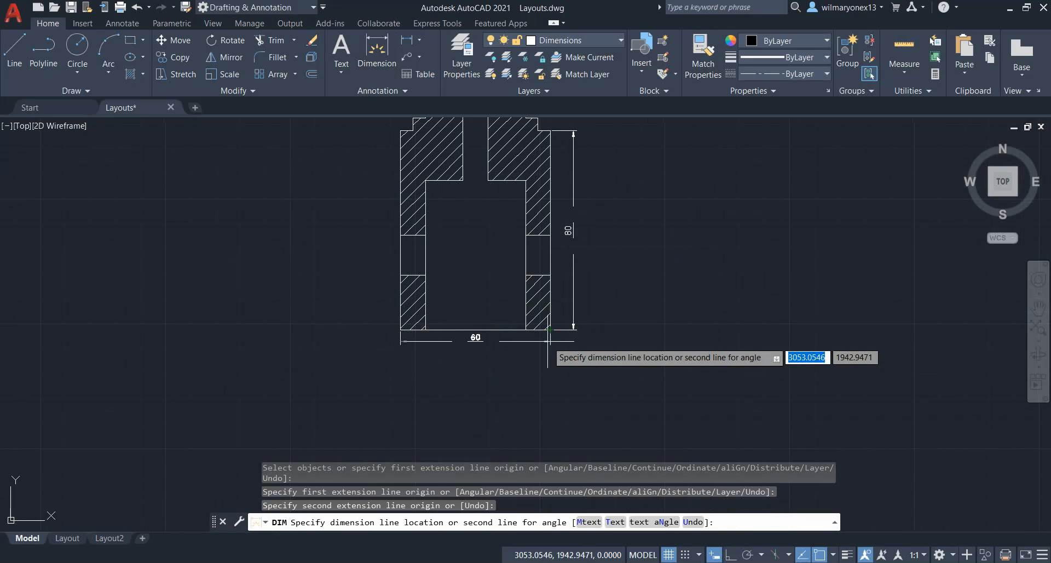
left_click(544, 349)
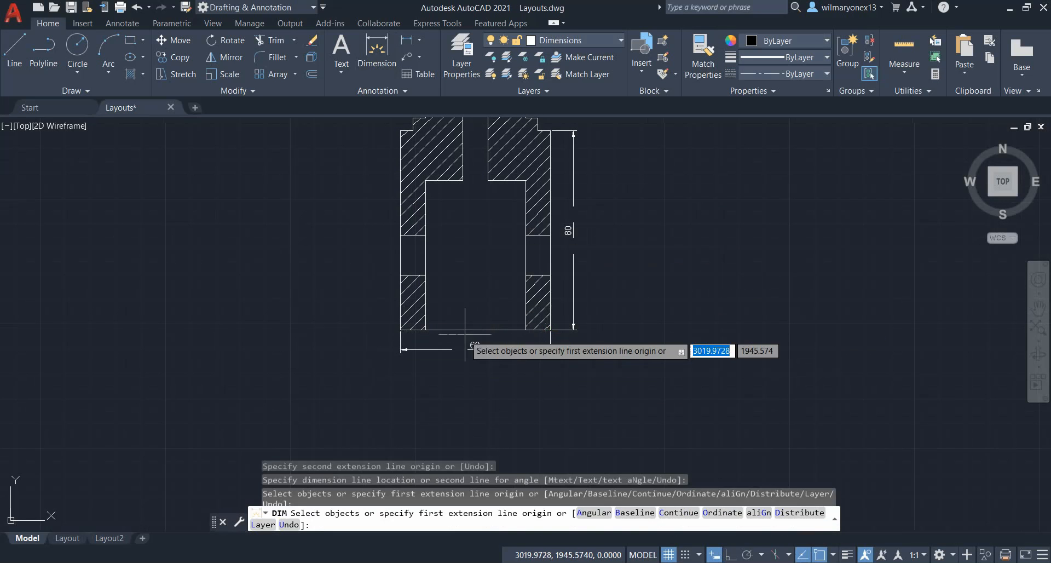
Dimension the height of the part's left outer edge, placing the dimension outside the part, and end the dimension command.
left_click(402, 331)
middle_click_drag(380, 205, 371, 316)
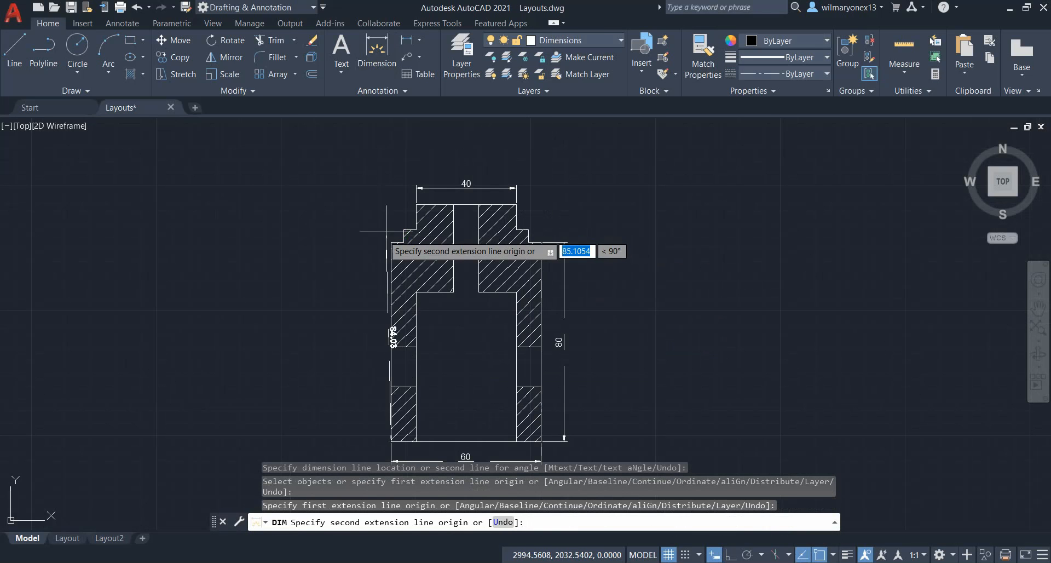
left_click(391, 242)
left_click(374, 241)
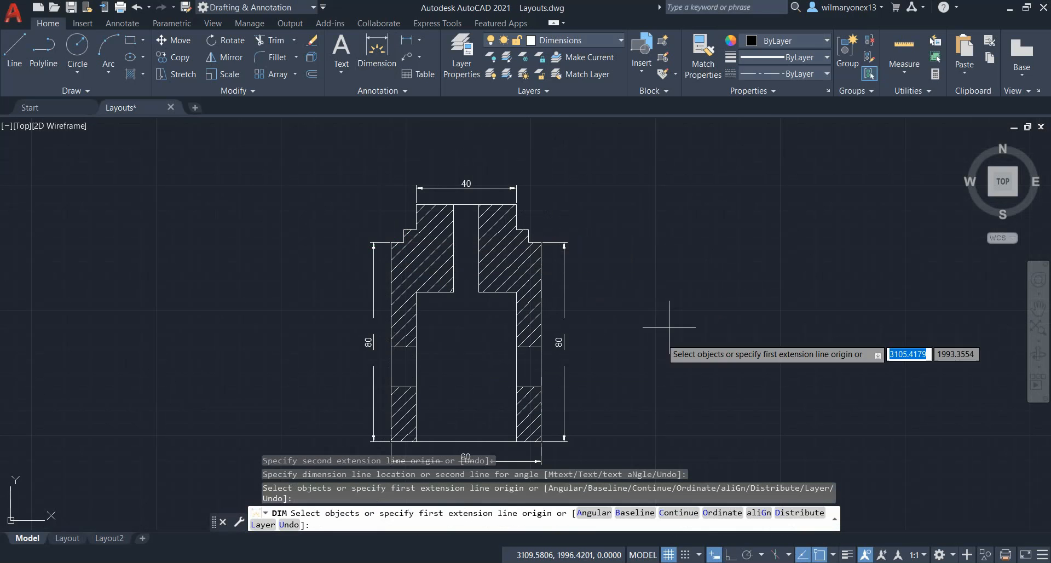
middle_click_drag(676, 328, 673, 314)
middle_click_drag(657, 361, 657, 328)
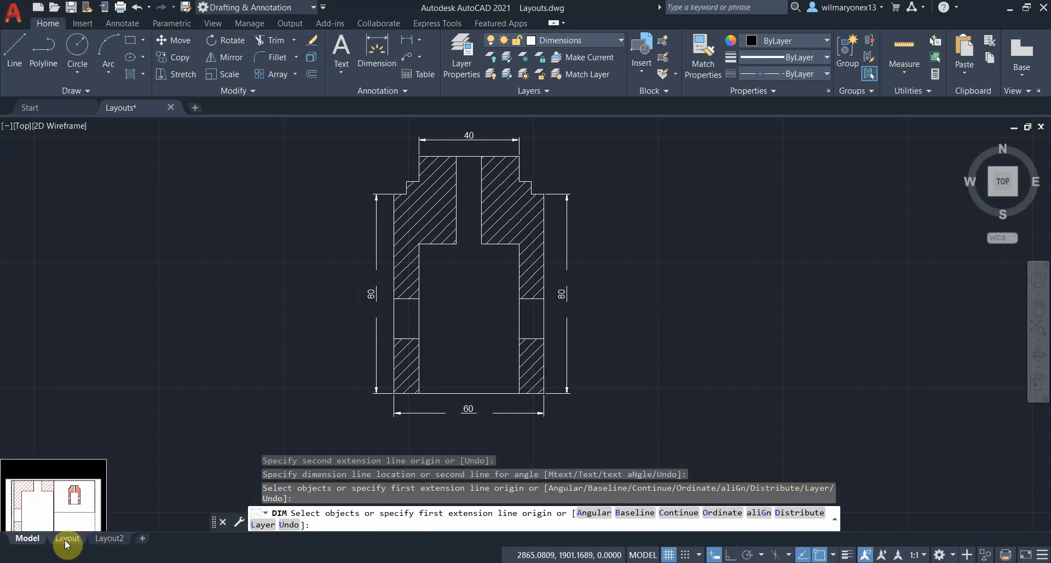
mouse_move(73, 541)
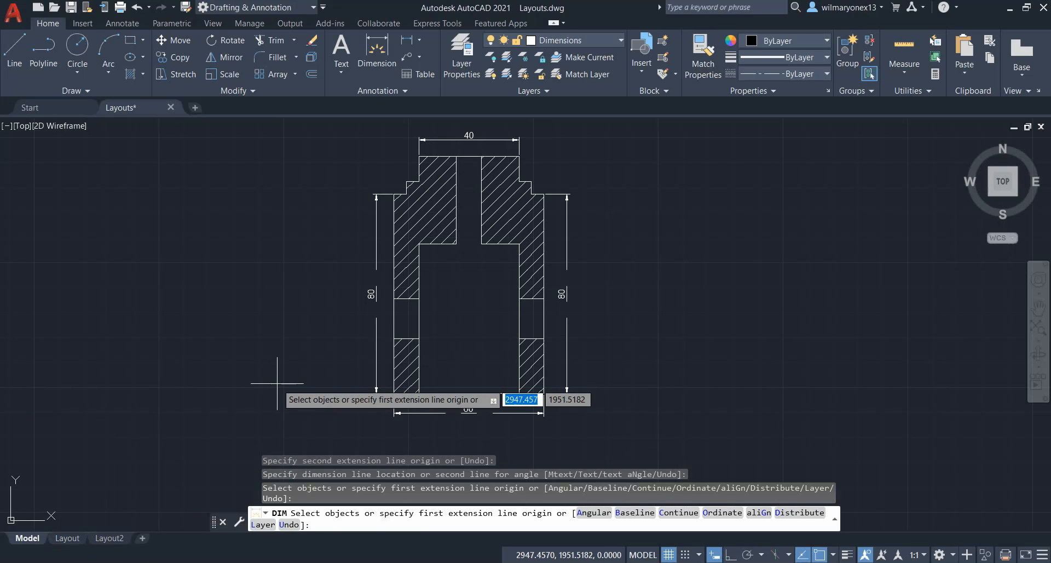
key("Escape")
Switch to the layout named Layout and turn on automatic adding of annotation scales for the active larger viewport.
left_click(69, 541)
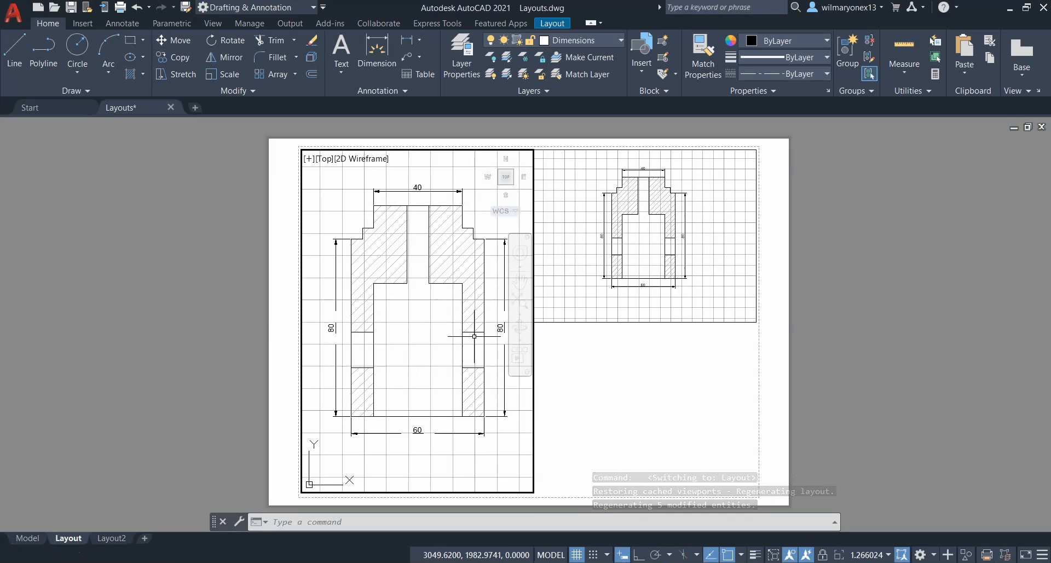
scroll(472, 335, "up", 2)
scroll(472, 335, "down", 2)
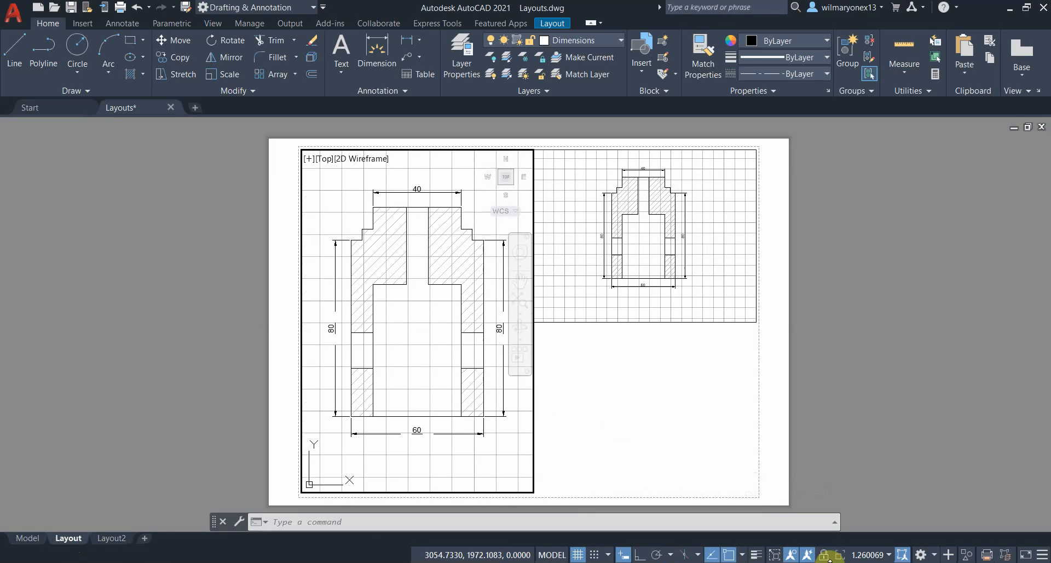
left_click(809, 556)
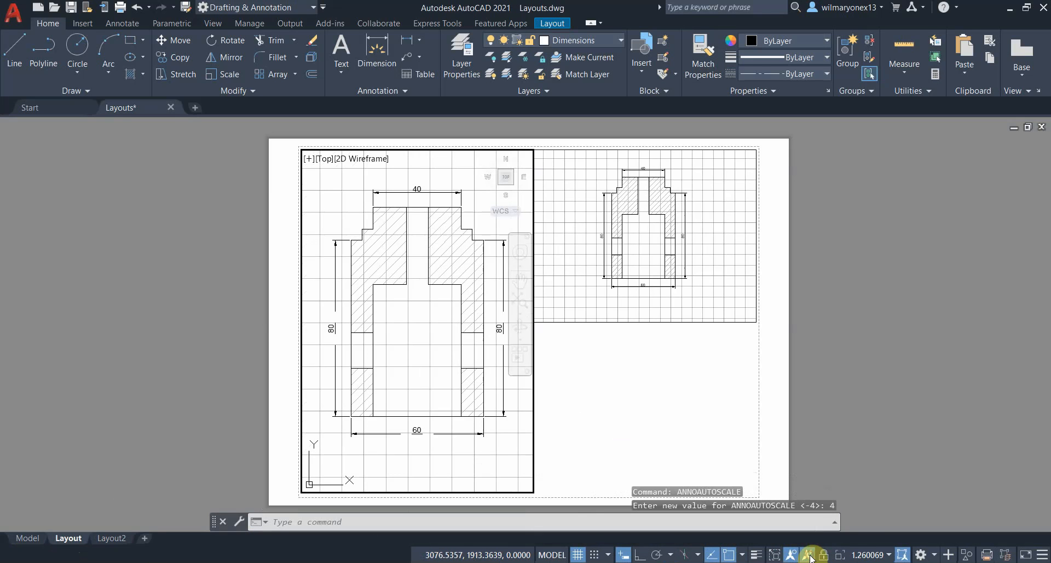
left_click(808, 555)
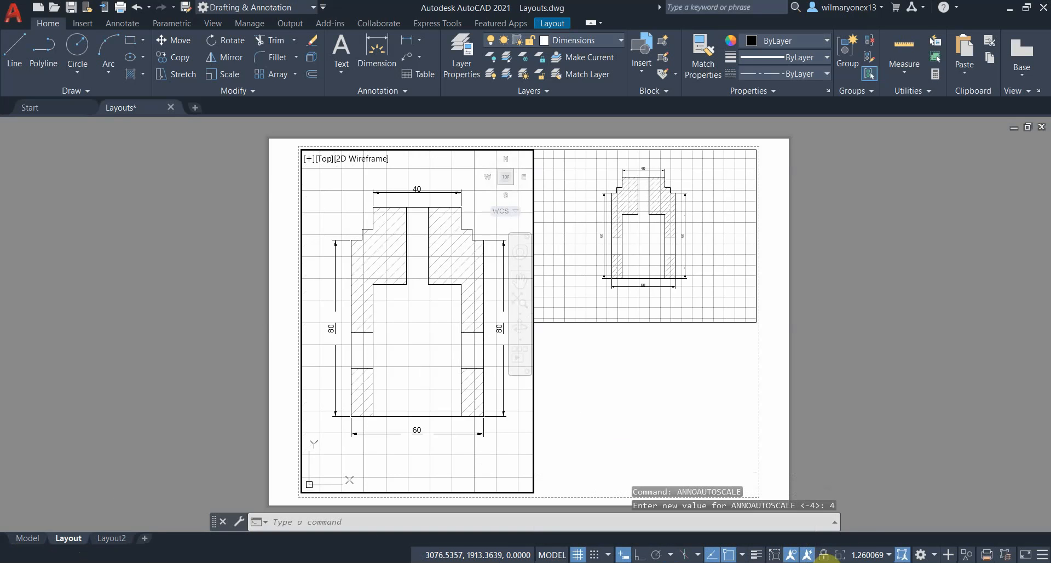
Set the larger viewport's scale to 1:5 and switch it to 1:2 to compare the annotative dimension sizes.
left_click(876, 557)
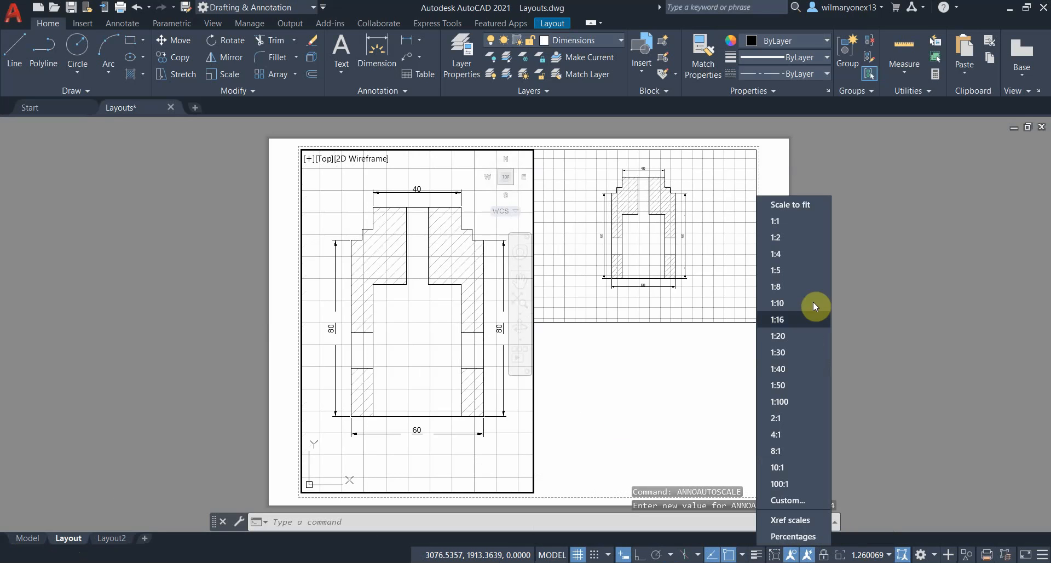
left_click(793, 271)
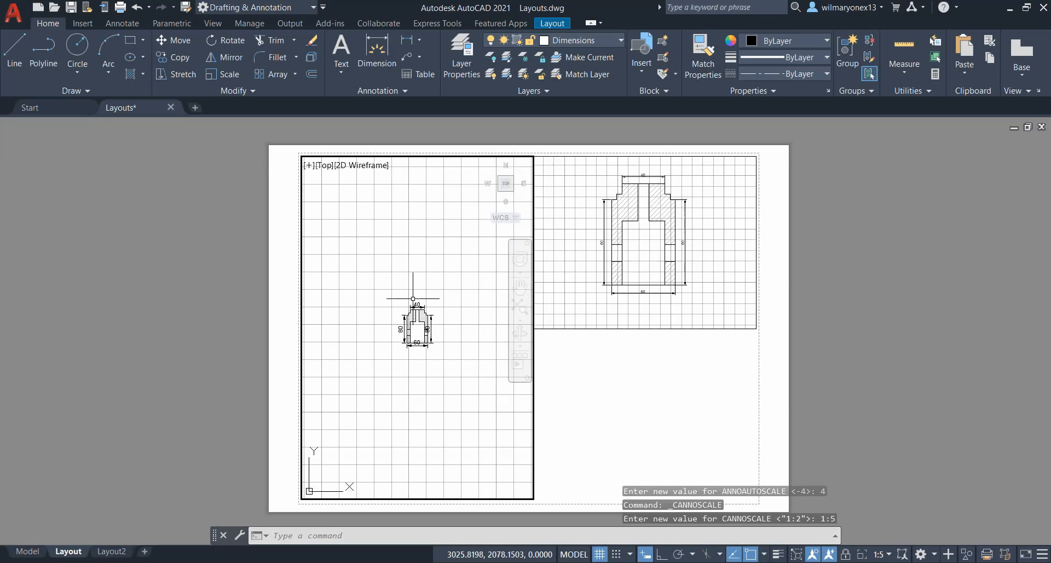
left_click(880, 554)
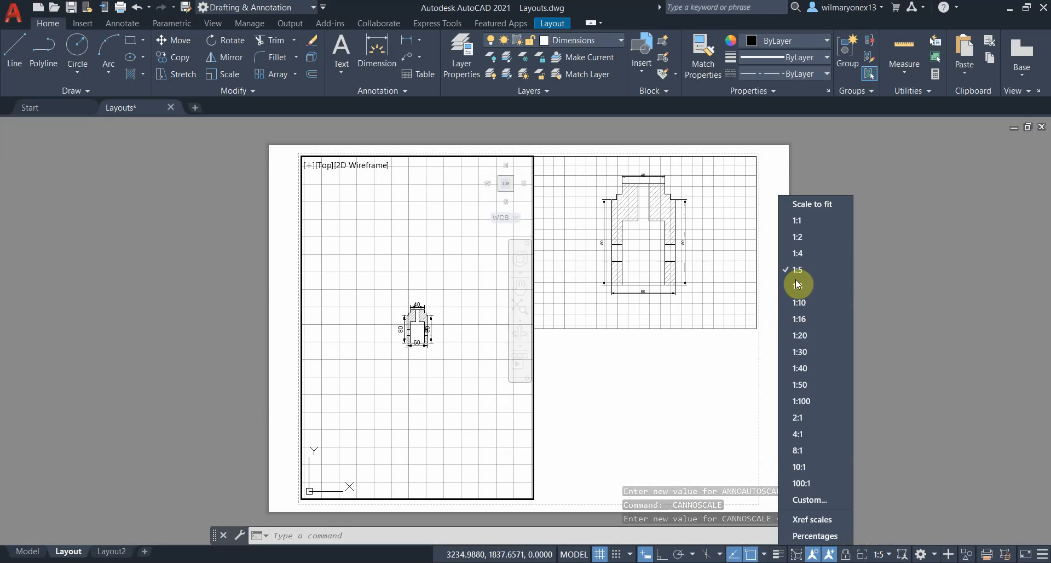
left_click(810, 237)
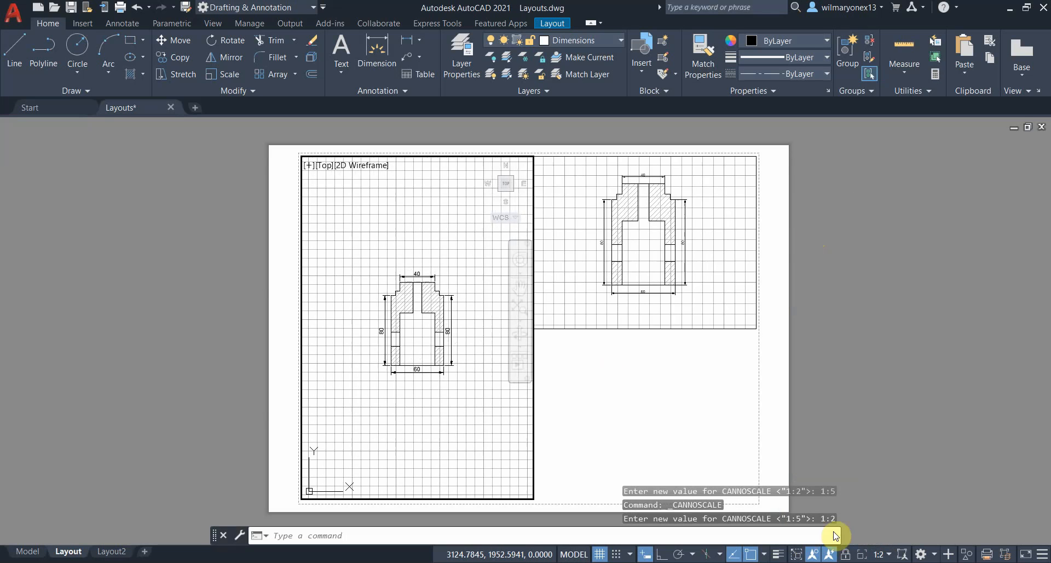
Set the larger viewport's scale to 1:1 and switch it to Scale to fit.
left_click(878, 555)
left_click(806, 233)
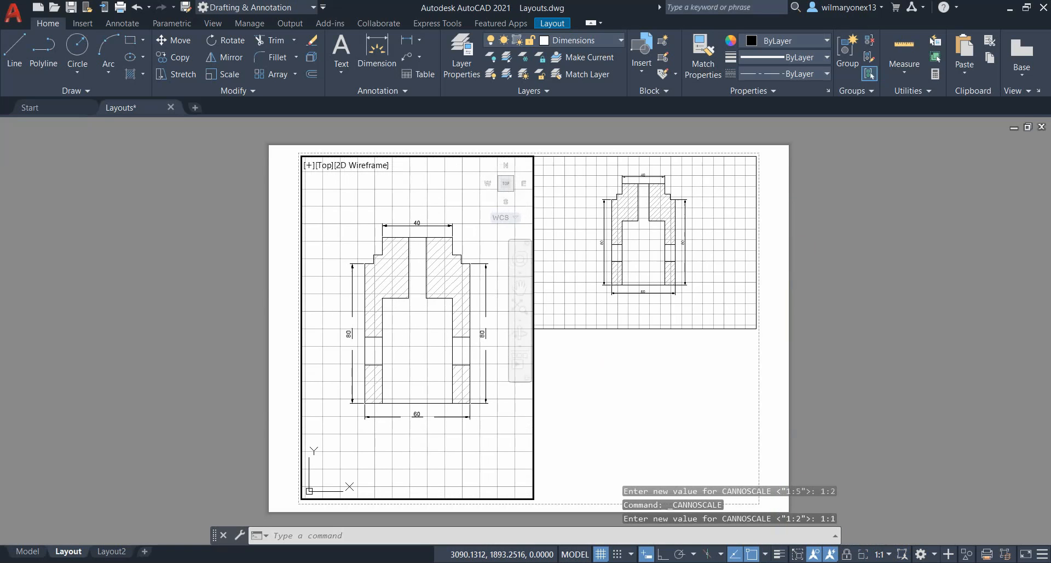
left_click(881, 554)
left_click(830, 206)
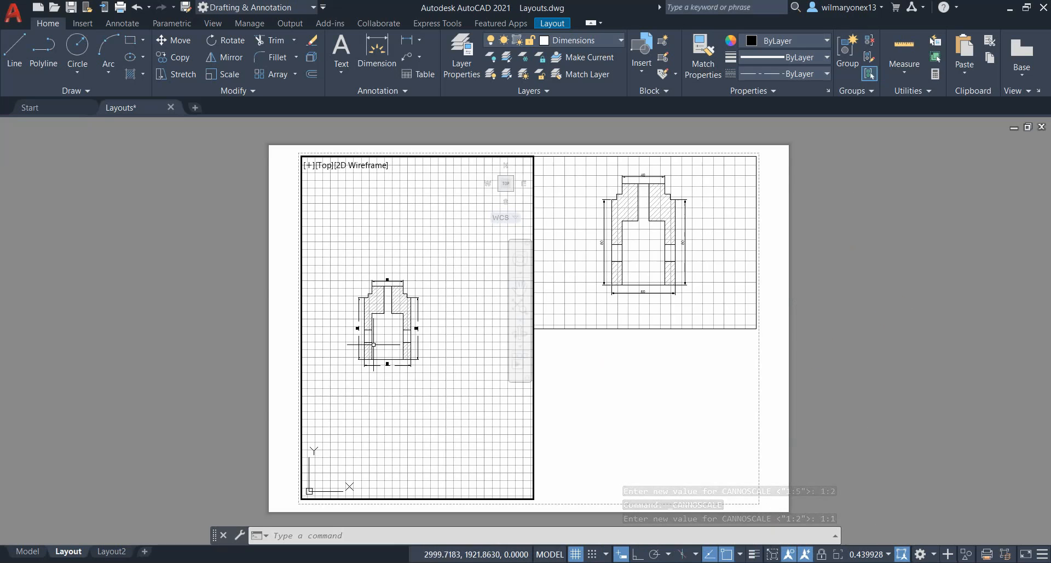
Set the larger viewport's scale to 1:8.
scroll(384, 328, "up", 2)
left_click(882, 554)
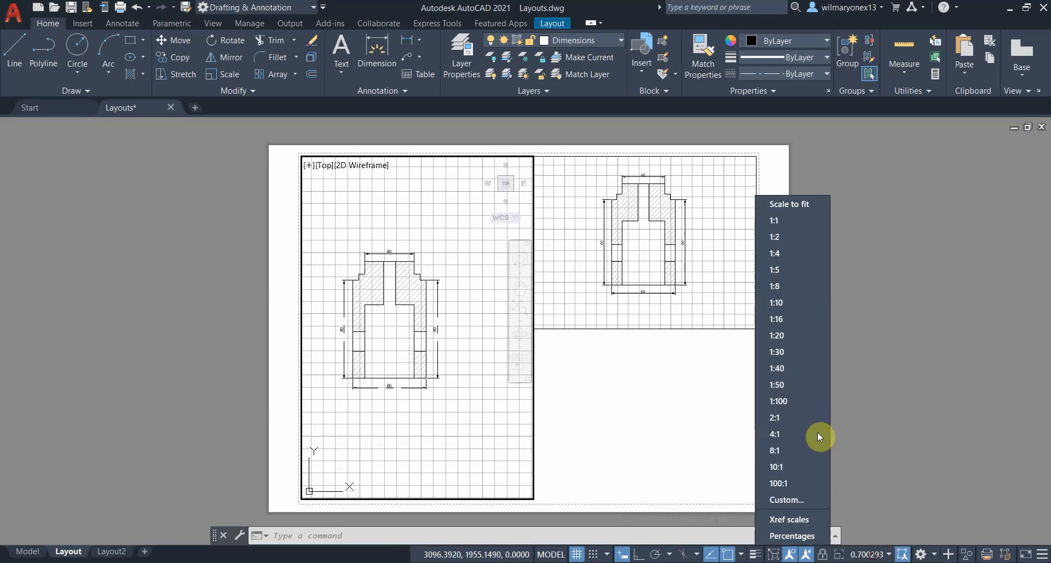
left_click(788, 286)
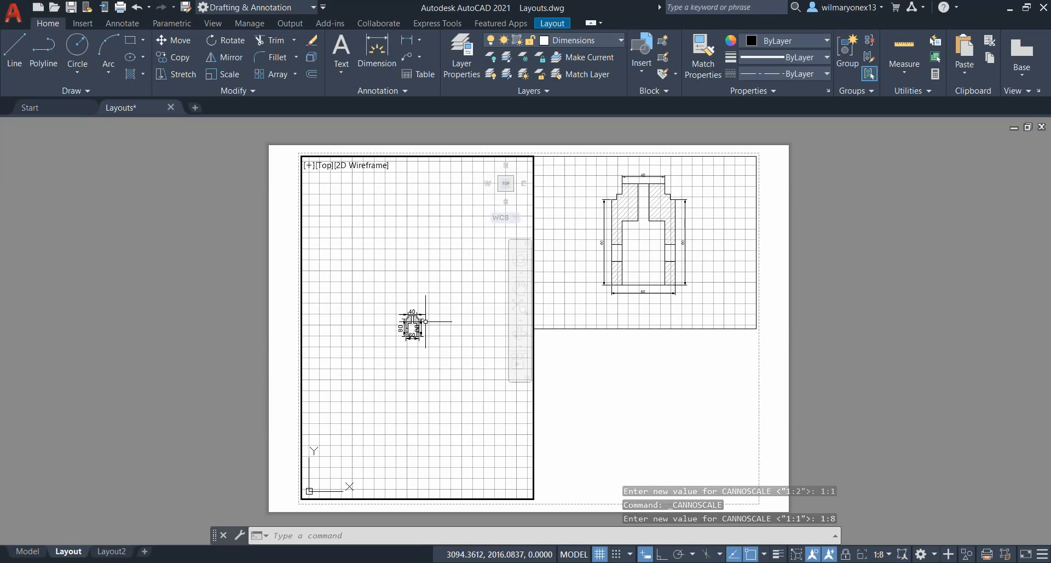
Enlarge the part inside the larger viewport to inspect its dimensions, and set the viewport scale to 1:2.
scroll(405, 331, "up", 5)
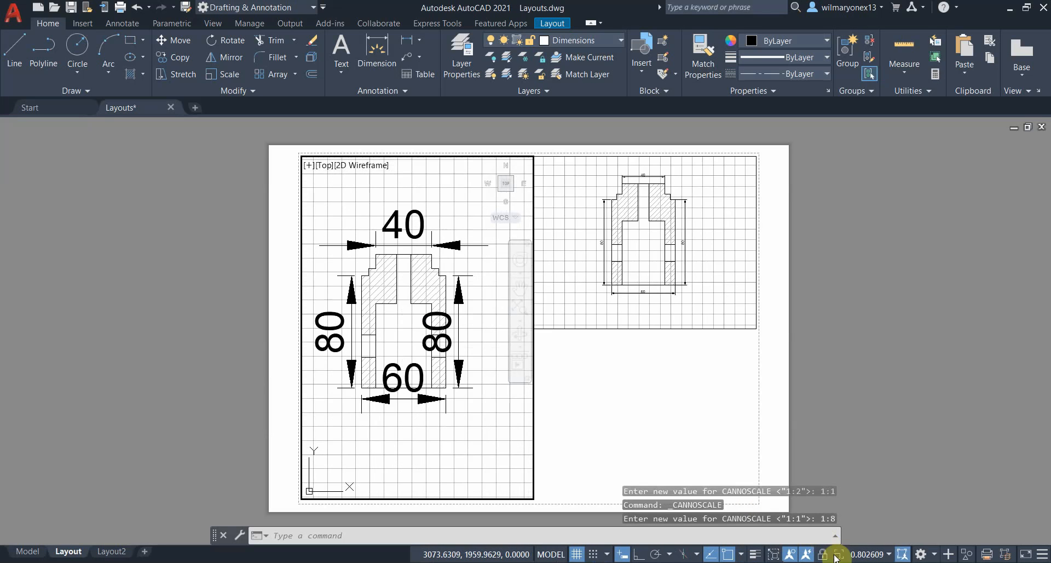
left_click(858, 554)
left_click(794, 239)
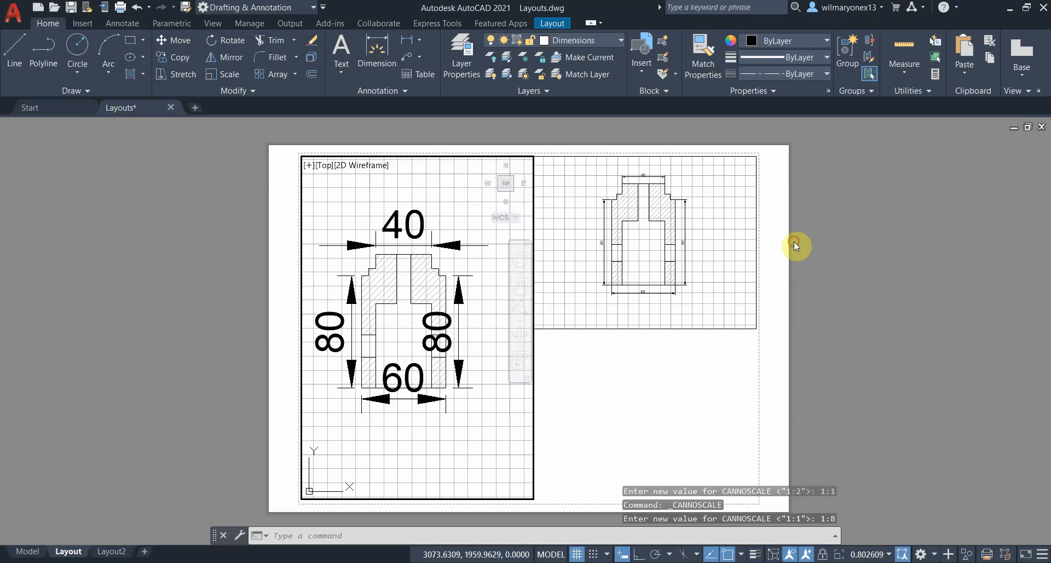